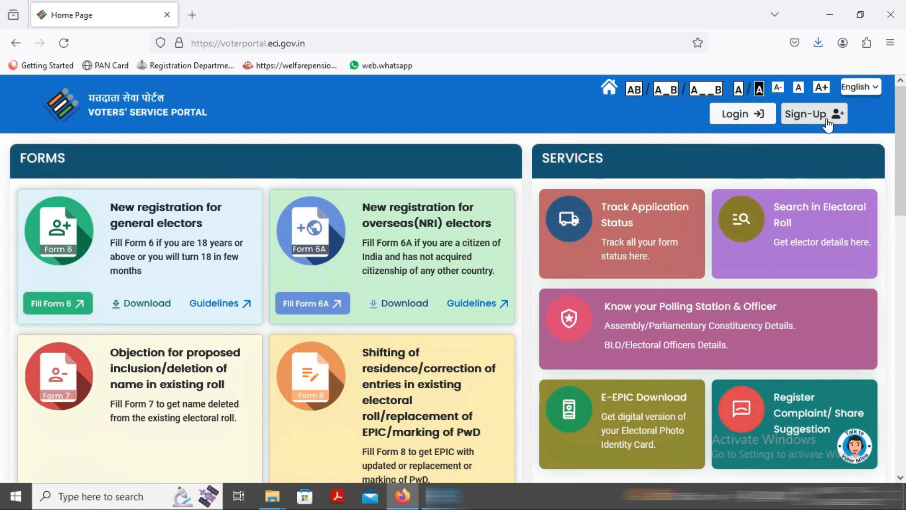
# Step: Open the sign-up form for an Indian resident elector and enter the applicant's mobile number
pyautogui.click(835, 116)
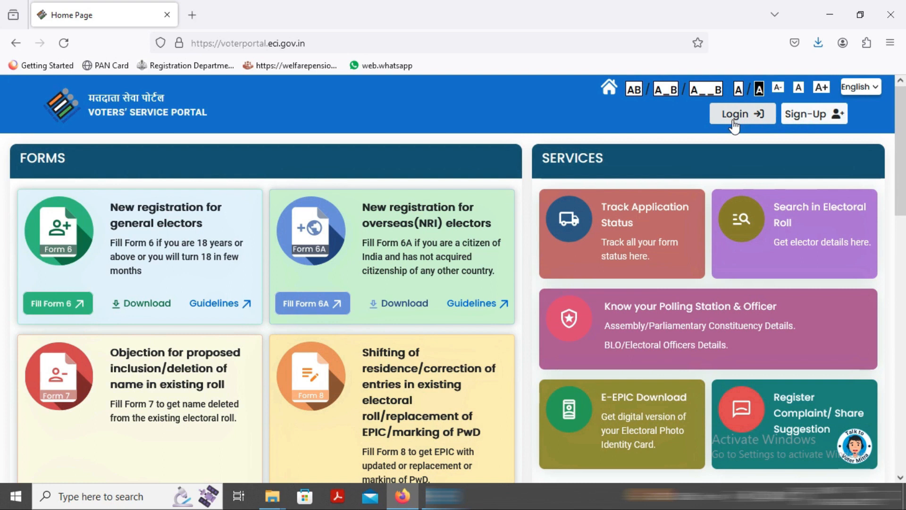
pyautogui.click(796, 122)
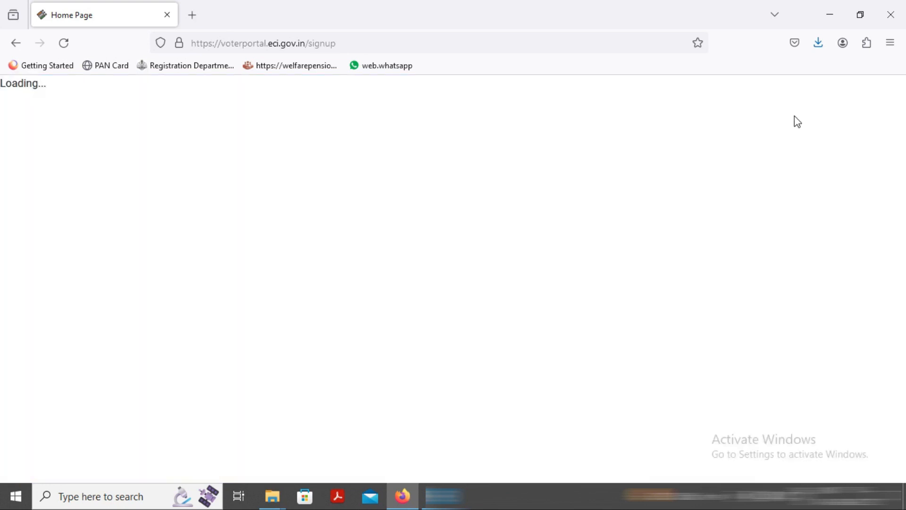
pyautogui.click(561, 232)
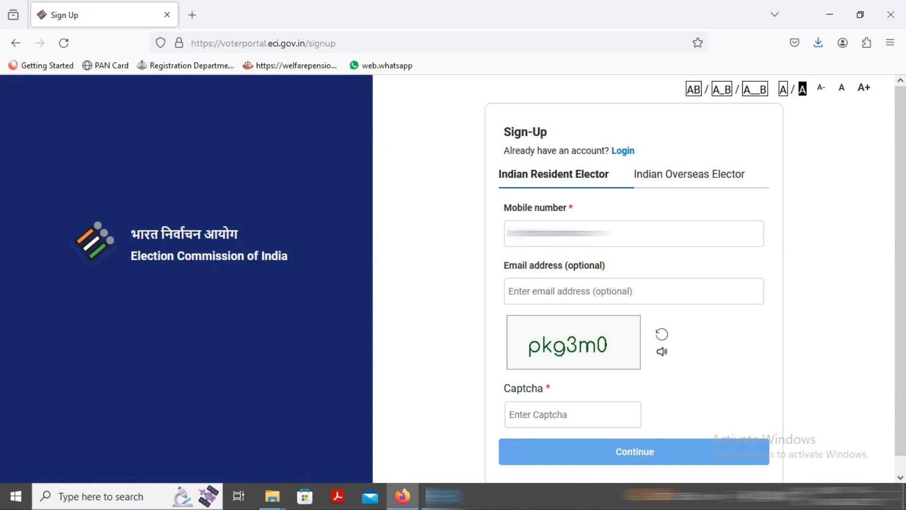
pyautogui.write('••••••')
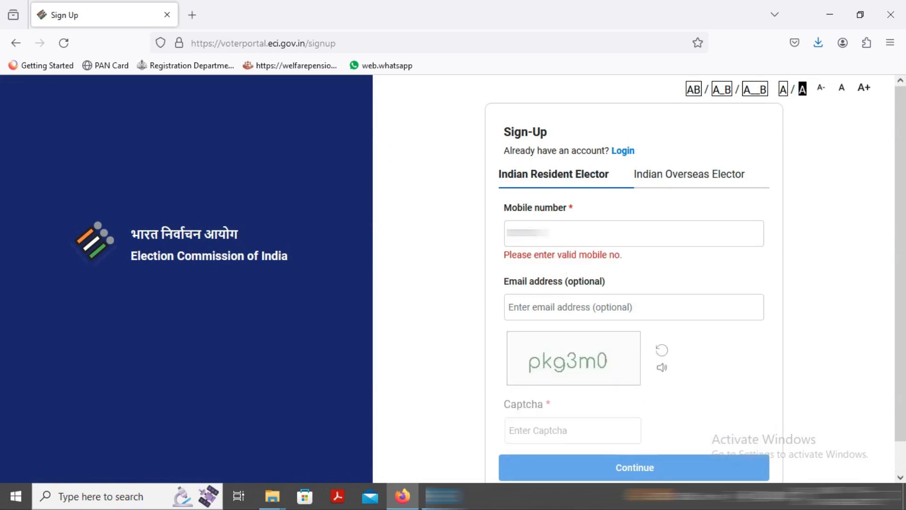
pyautogui.write('•••')
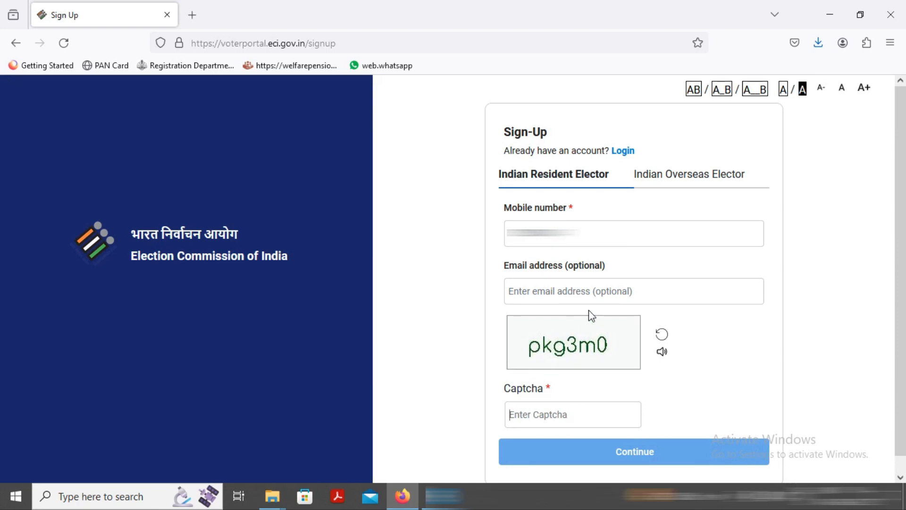
# Step: Leave the optional email address blank, enter the displayed captcha and continue the sign-up
pyautogui.click(593, 296)
pyautogui.moveTo(566, 266); pyautogui.dragTo(607, 273)
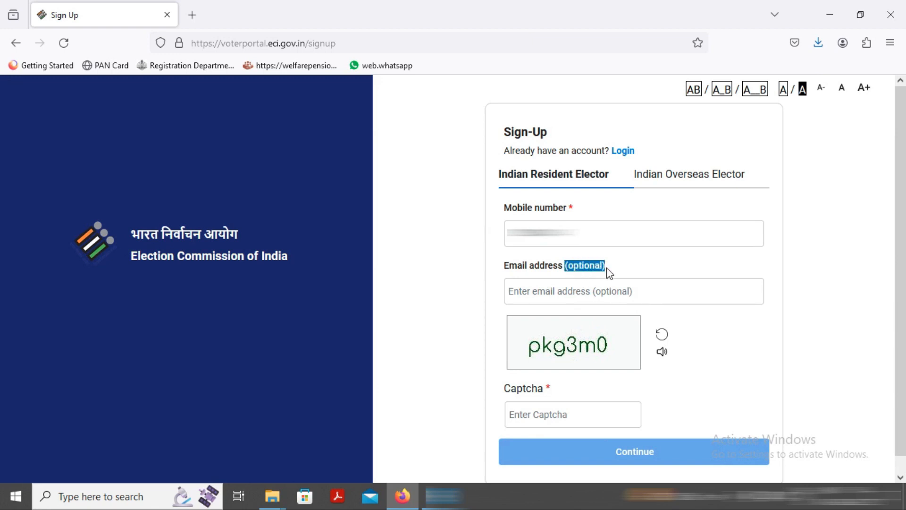
pyautogui.click(611, 294)
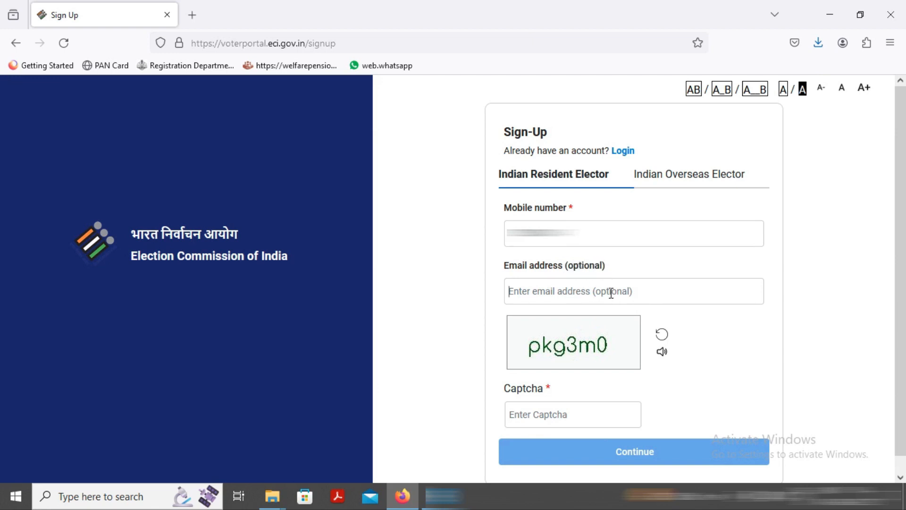
pyautogui.click(564, 414)
pyautogui.write('pkg3m0')
pyautogui.click(592, 461)
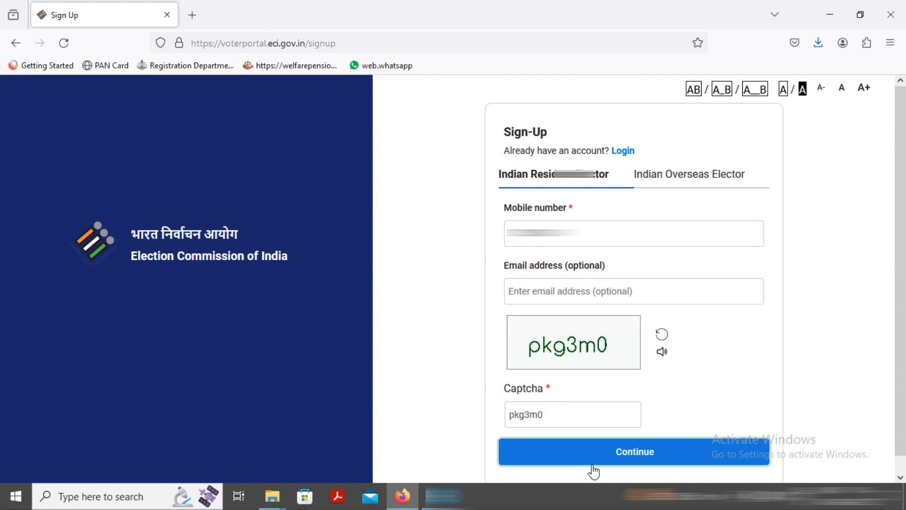
# Step: Fill in the applicant's first name and last name for the new account
pyautogui.write('A')
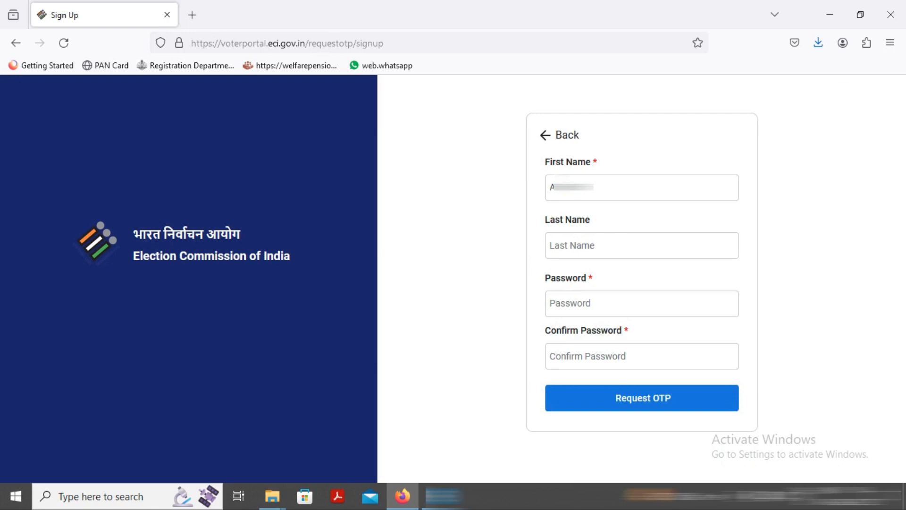
pyautogui.press('Tab')
pyautogui.write('A')
pyautogui.press('Tab')
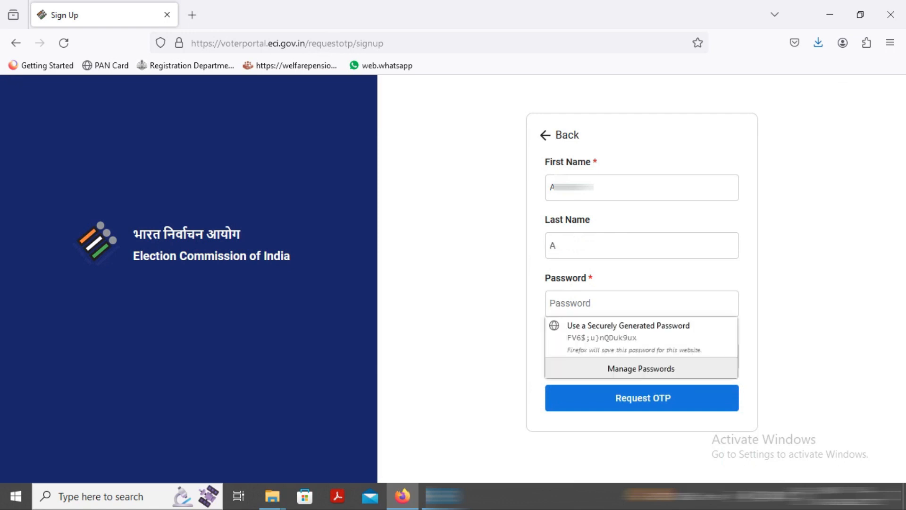
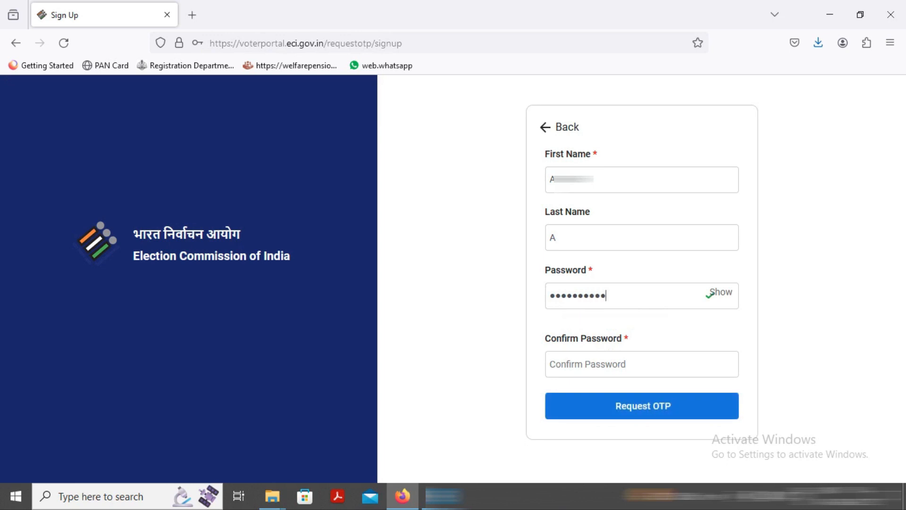
# Step: Enter and confirm the account password, and request the sign-up OTP
pyautogui.press('Tab')
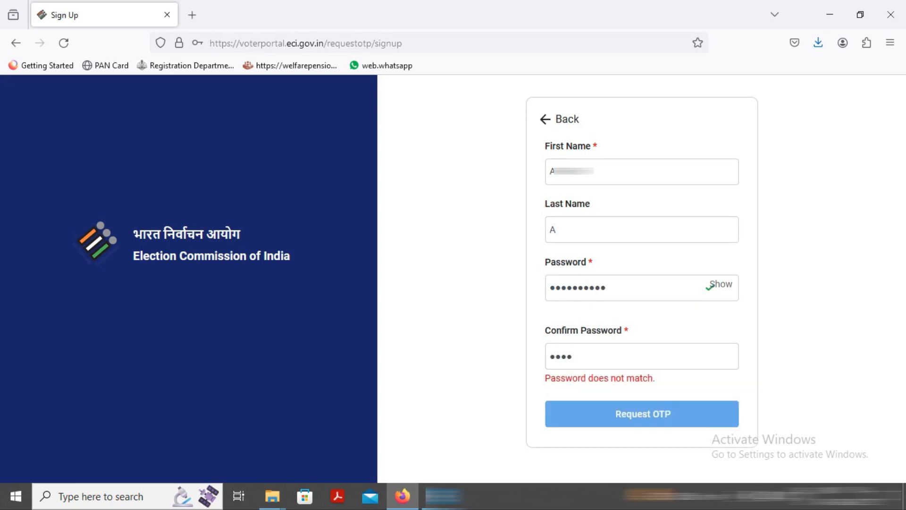
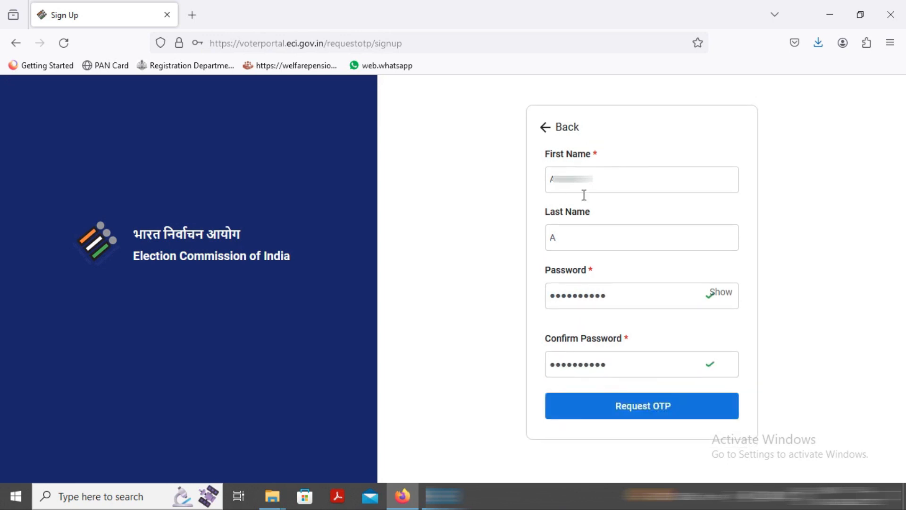
pyautogui.click(651, 406)
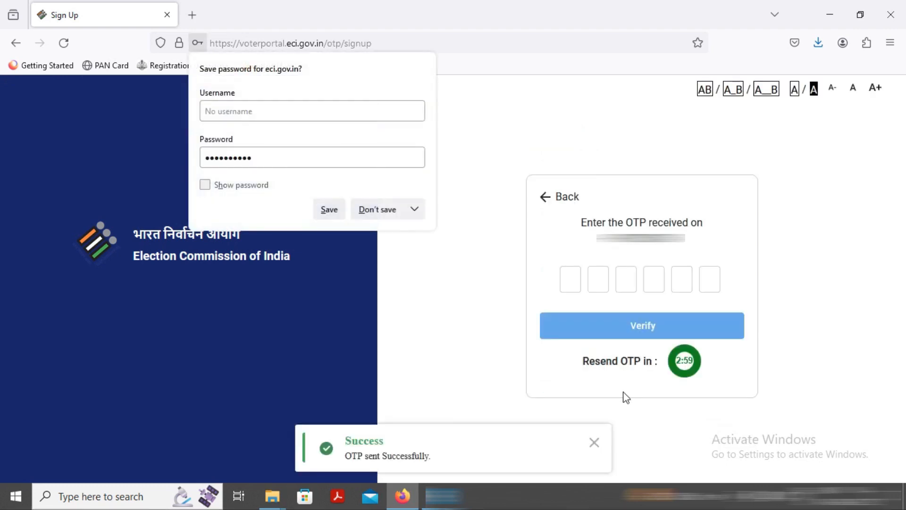
# Step: Decline saving the password in the browser, enter the received OTP and verify the sign-up
pyautogui.click(388, 210)
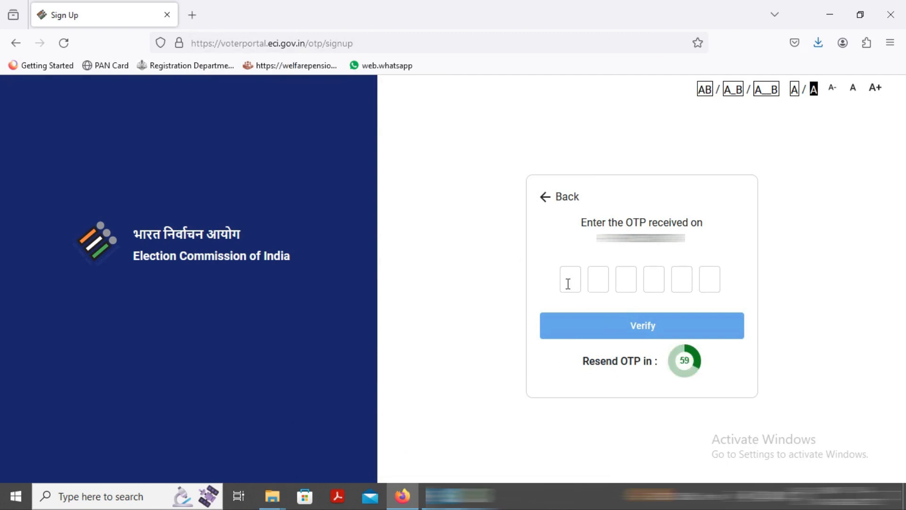
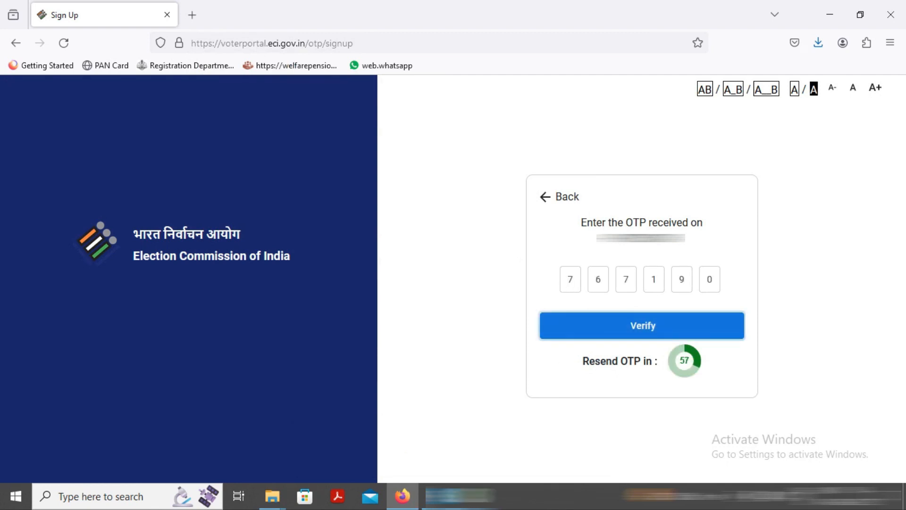
pyautogui.click(622, 327)
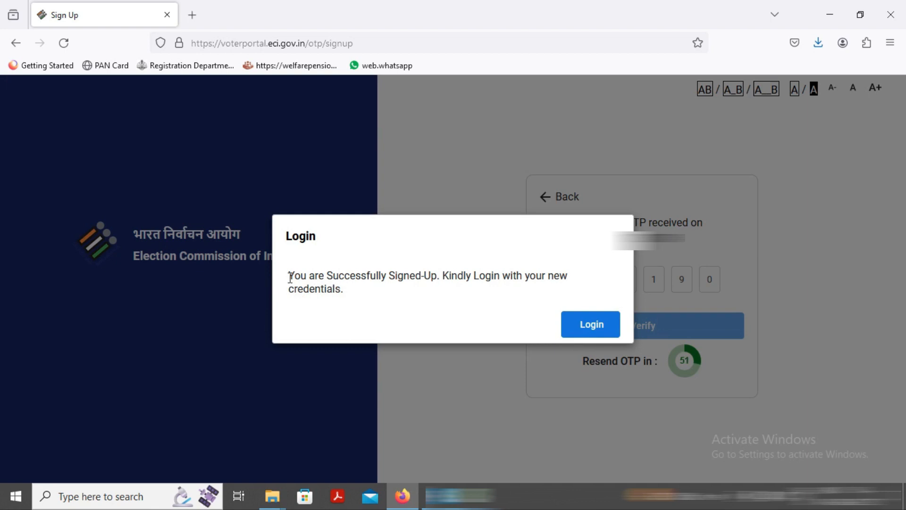
# Step: Proceed to the login page and enter the registered mobile number and the account password
pyautogui.moveTo(289, 276); pyautogui.dragTo(401, 288)
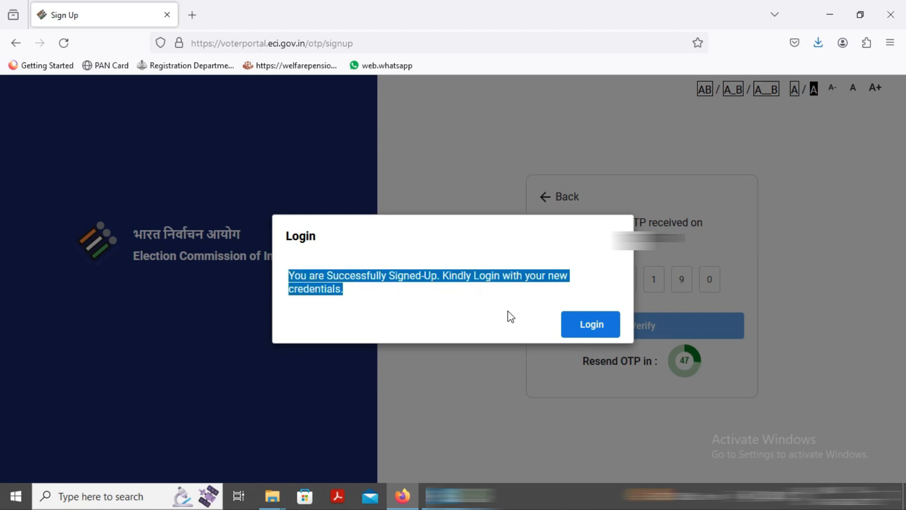
pyautogui.click(574, 334)
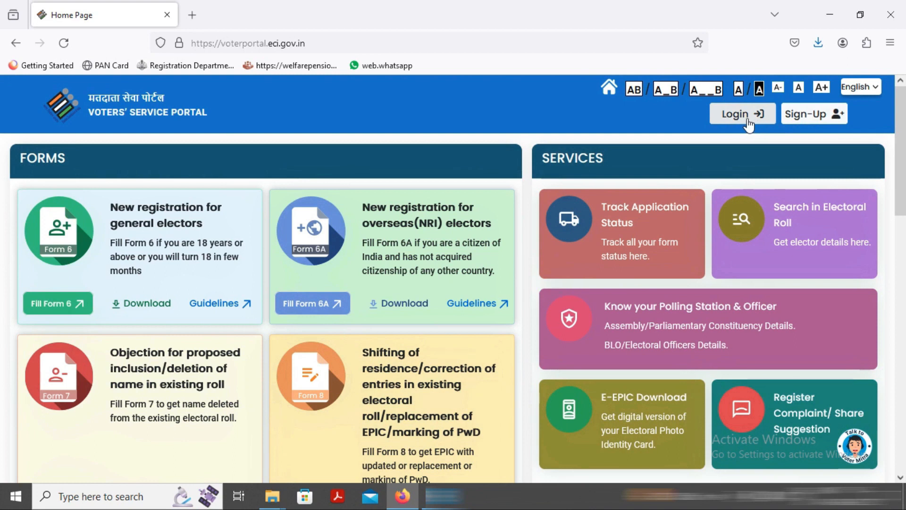
pyautogui.click(797, 122)
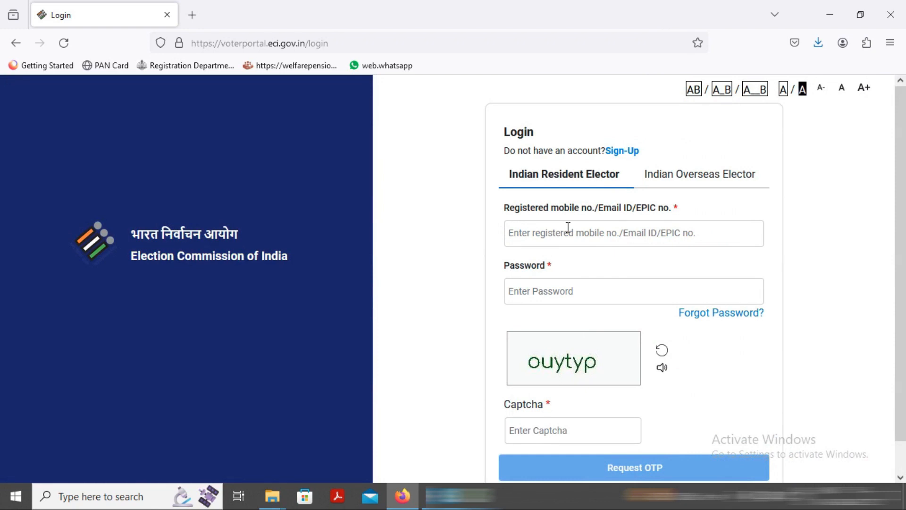
pyautogui.write('7')
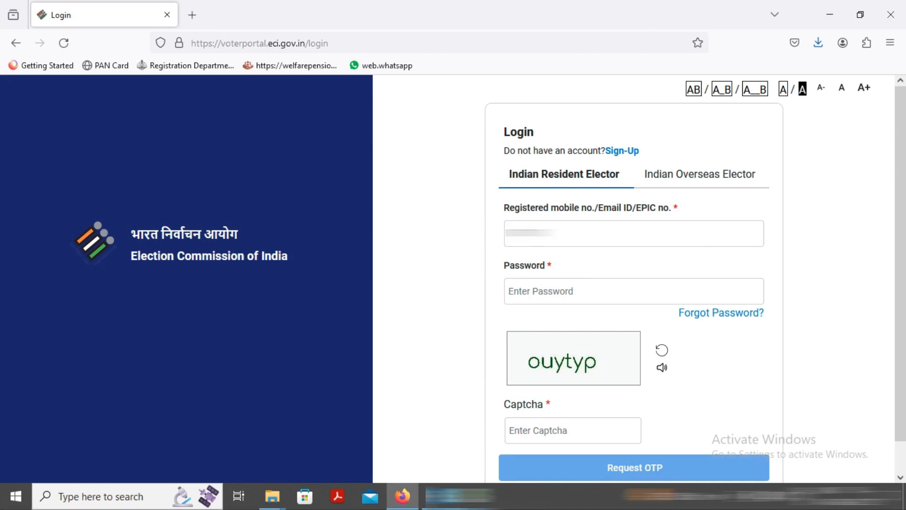
pyautogui.write('••••••••••')
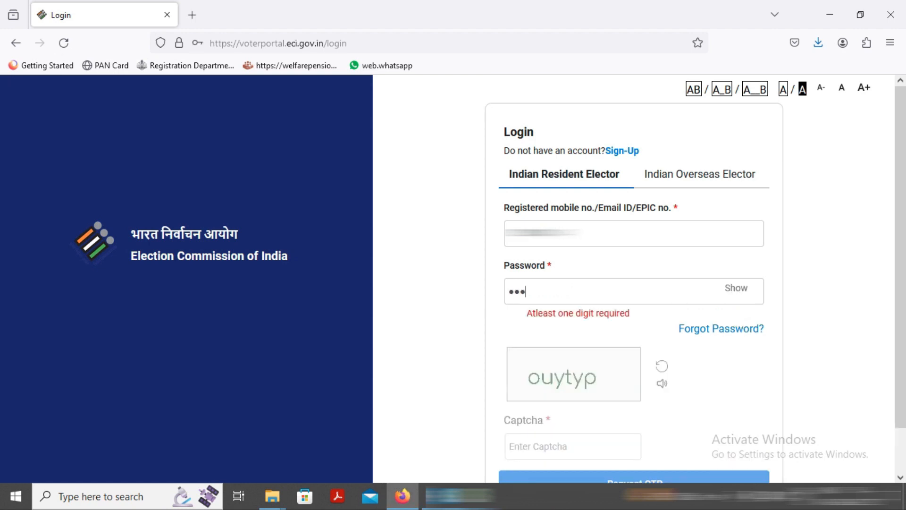
pyautogui.write('••••')
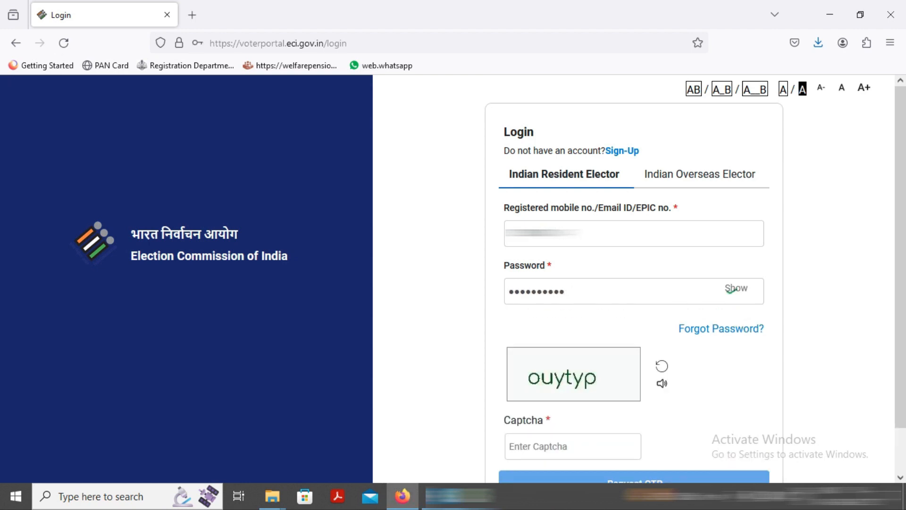
# Step: Enter the displayed captcha on the login form and request the login OTP
pyautogui.press('Tab')
pyautogui.press('Tab')
pyautogui.press('Tab')
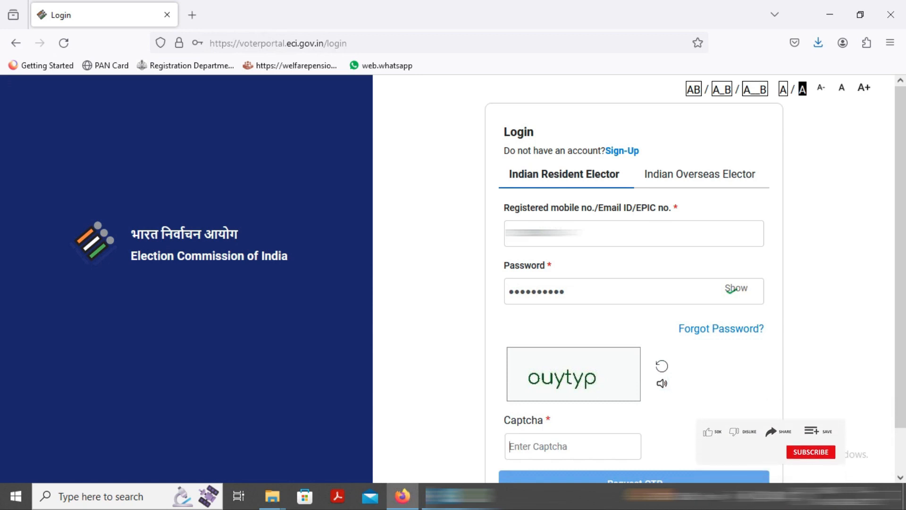
pyautogui.write('ou')
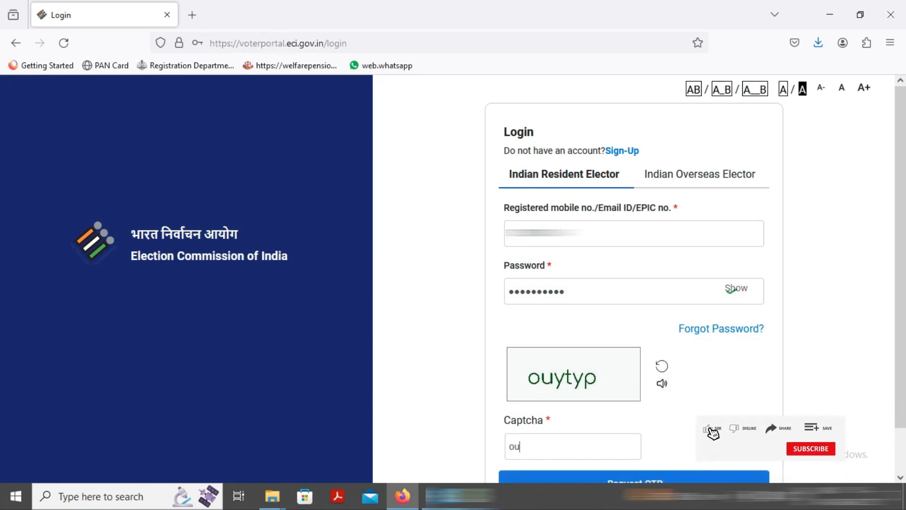
pyautogui.write('ytyp')
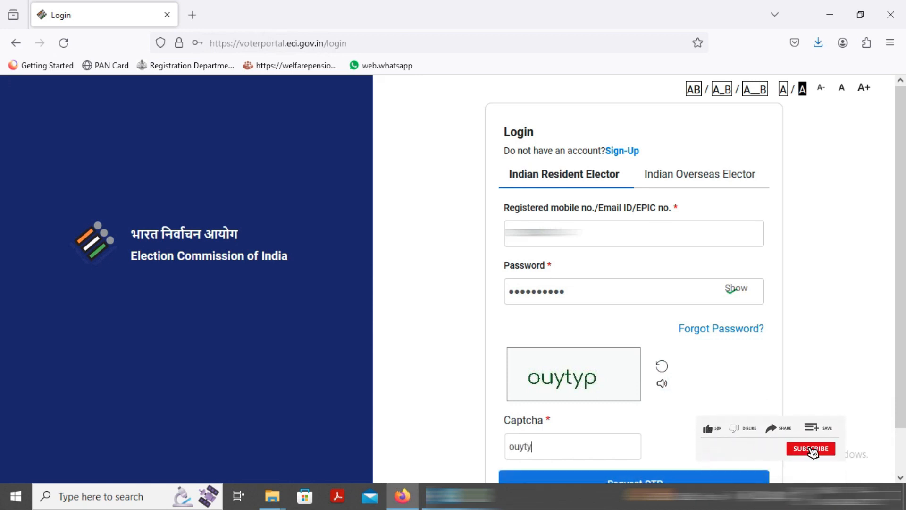
pyautogui.click(669, 478)
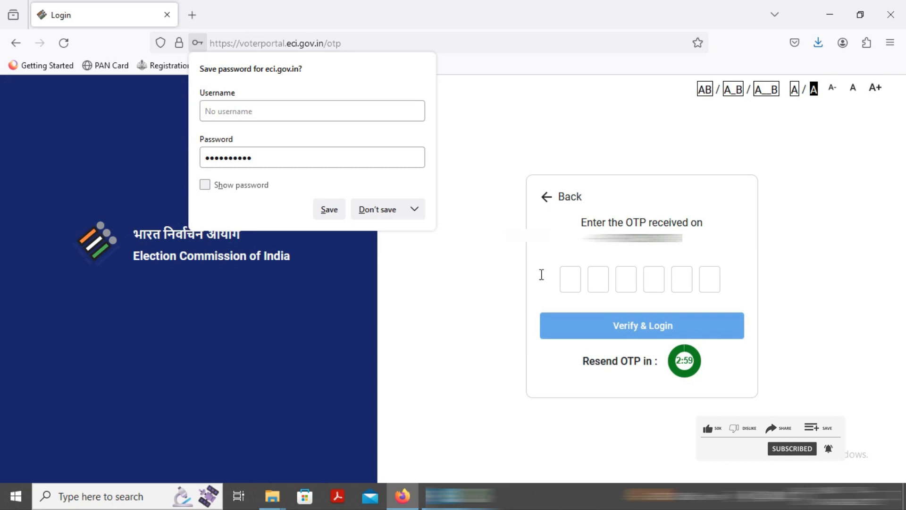
# Step: Decline saving the password in the browser, enter the received login OTP, and verify it to log in
pyautogui.click(377, 210)
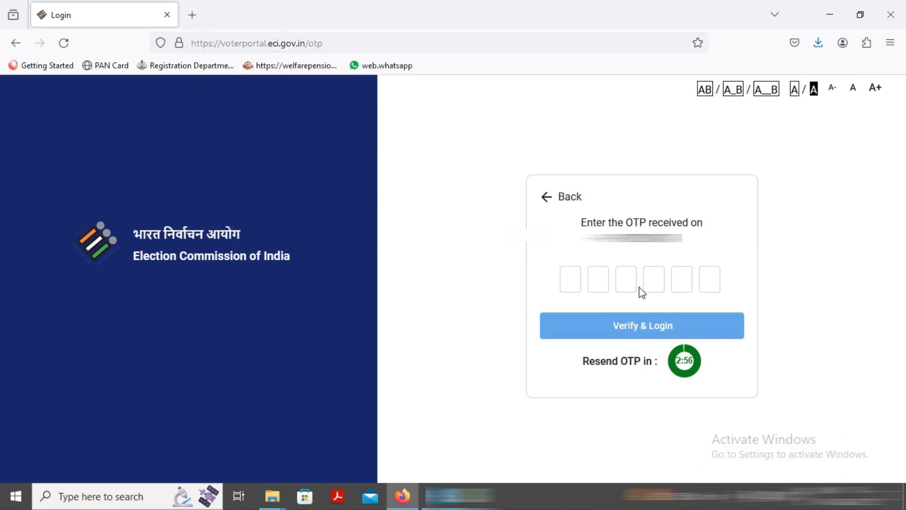
pyautogui.click(572, 287)
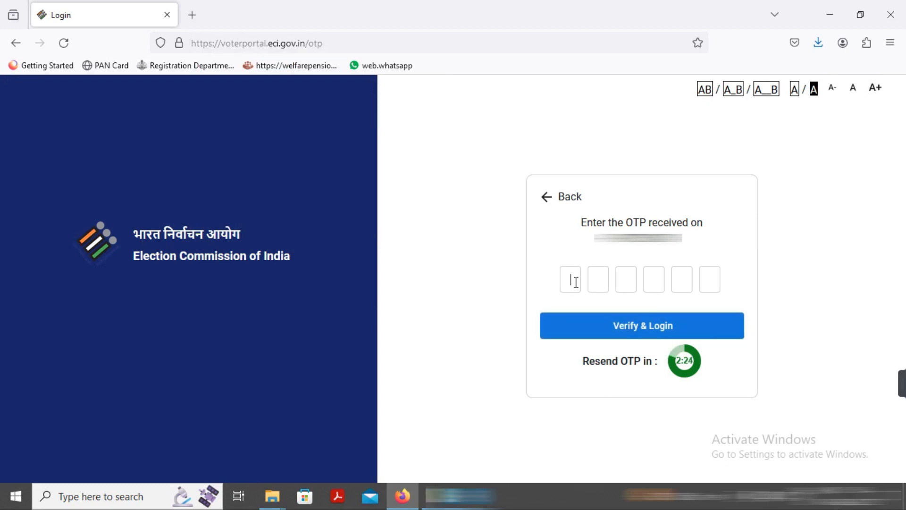
pyautogui.click(652, 333)
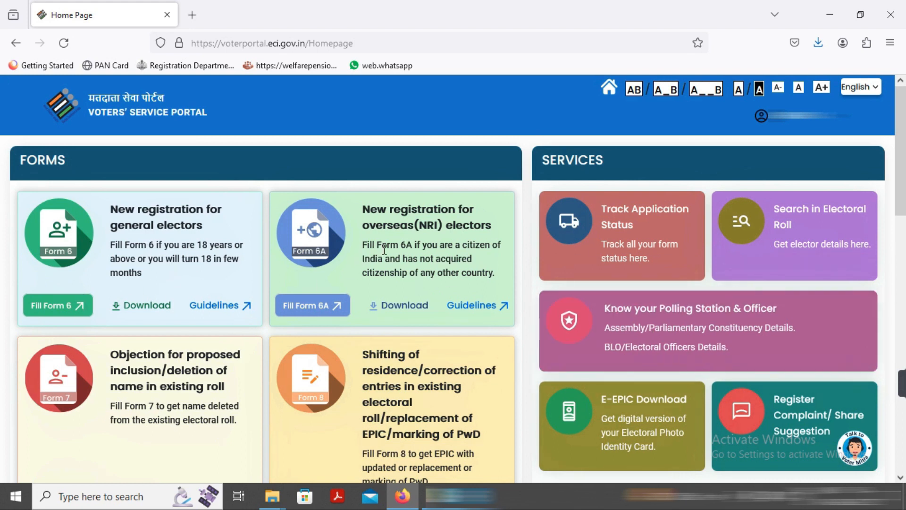
# Step: Examine the home page's form descriptions, covering general registration, overseas registration, objection or deletion, and correction of entries
pyautogui.scroll(-2, 385, 250)
pyautogui.scroll(2, 385, 250)
pyautogui.moveTo(110, 208); pyautogui.dragTo(207, 229)
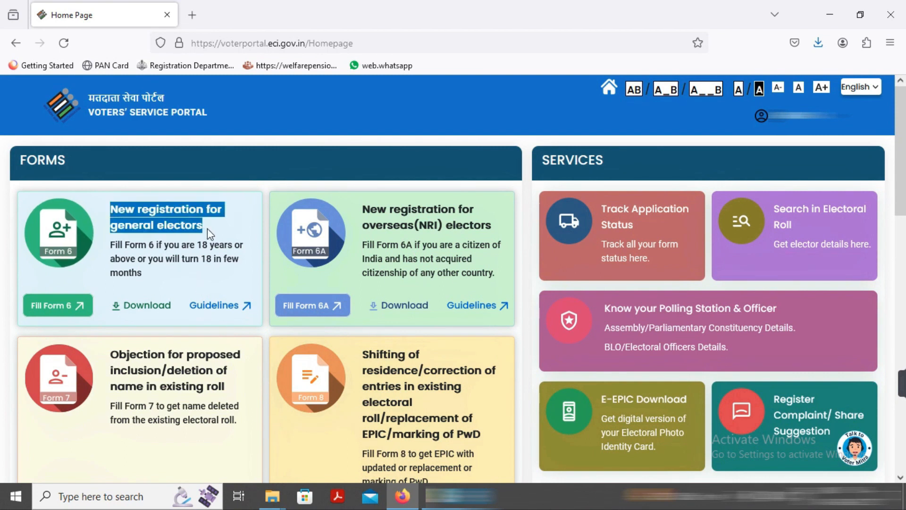
pyautogui.click(377, 210)
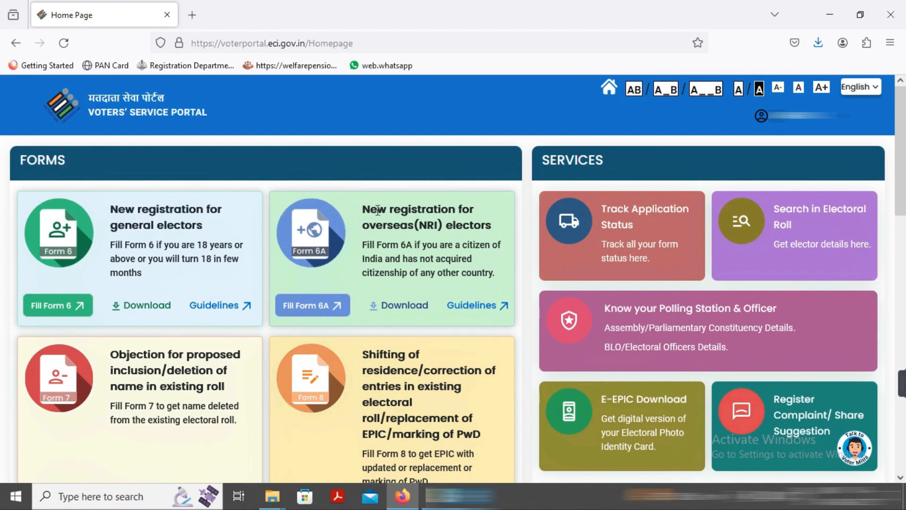
pyautogui.moveTo(378, 210); pyautogui.dragTo(487, 232)
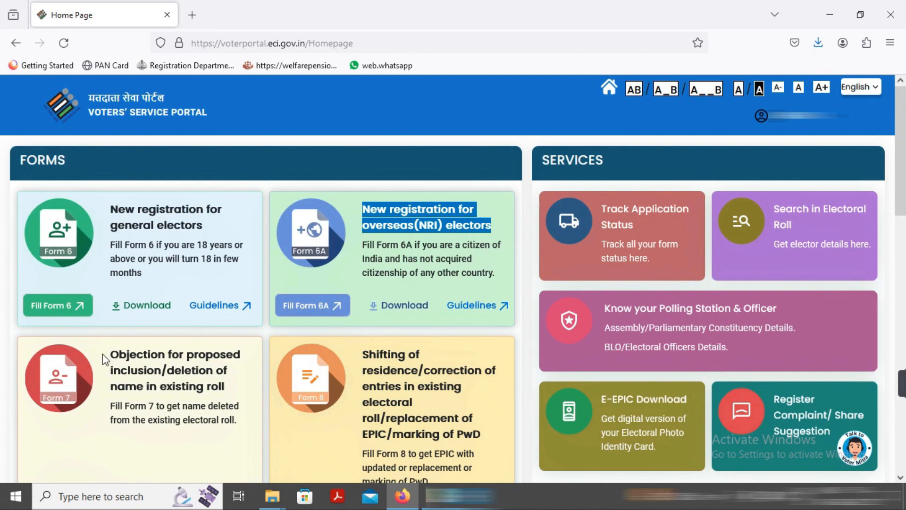
pyautogui.moveTo(111, 354); pyautogui.dragTo(235, 393)
pyautogui.moveTo(361, 355); pyautogui.dragTo(486, 435)
pyautogui.click(497, 421)
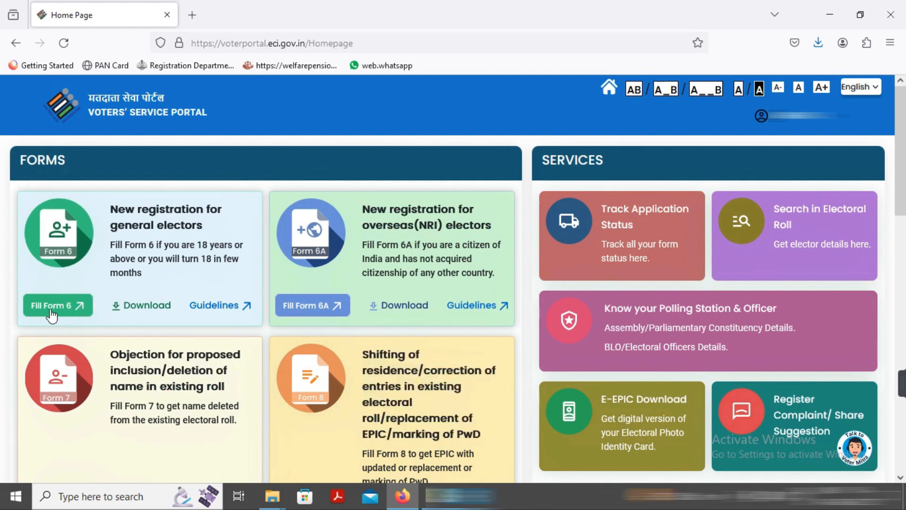
# Step: Open Form 6 for new registration of general electors
pyautogui.click(80, 307)
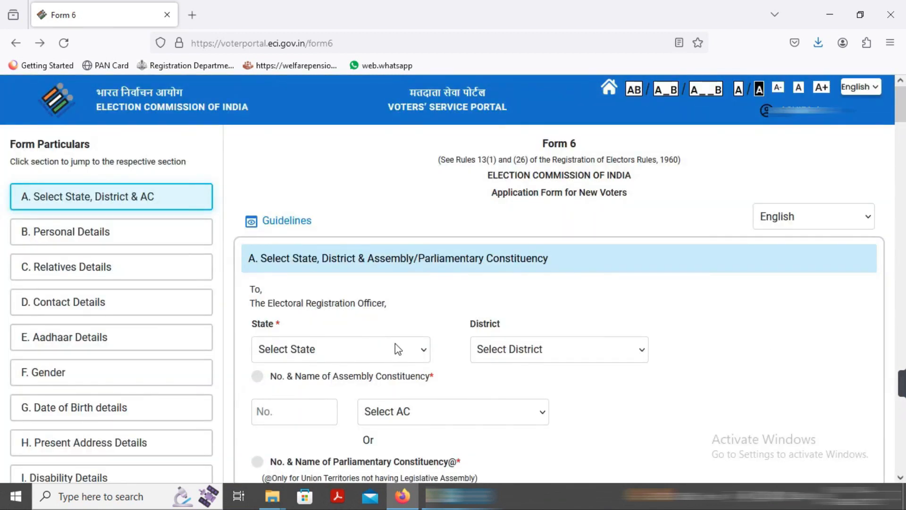
# Step: Set the State to Kerala in the State, District and Assembly Constituency section
pyautogui.click(354, 360)
pyautogui.click(353, 360)
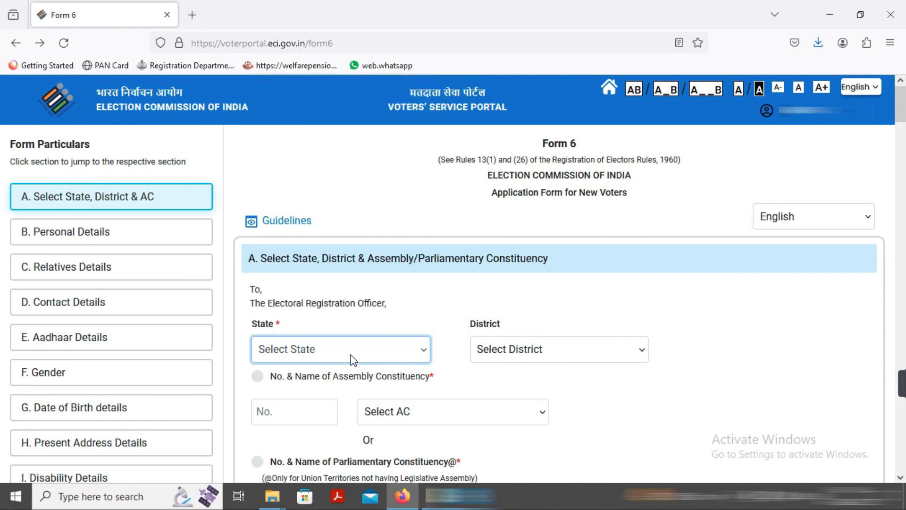
pyautogui.scroll(-2, 353, 360)
pyautogui.scroll(1, 354, 360)
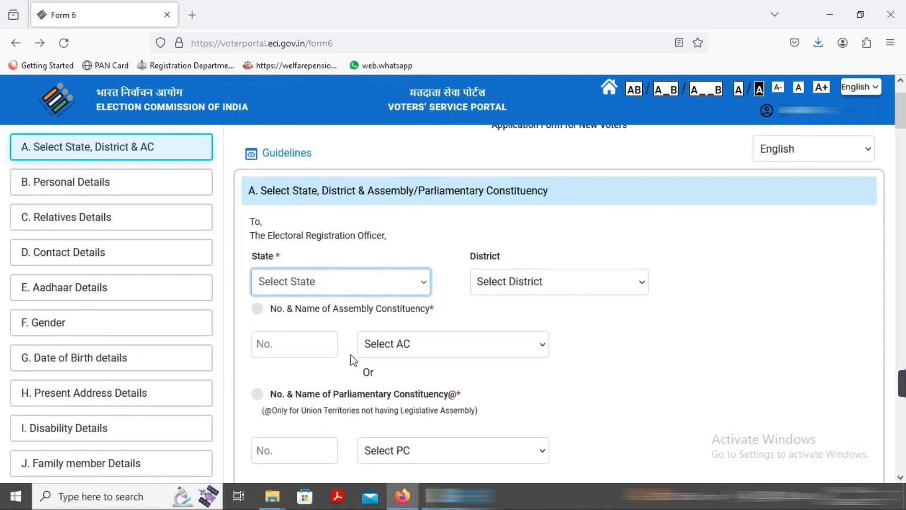
pyautogui.click(328, 290)
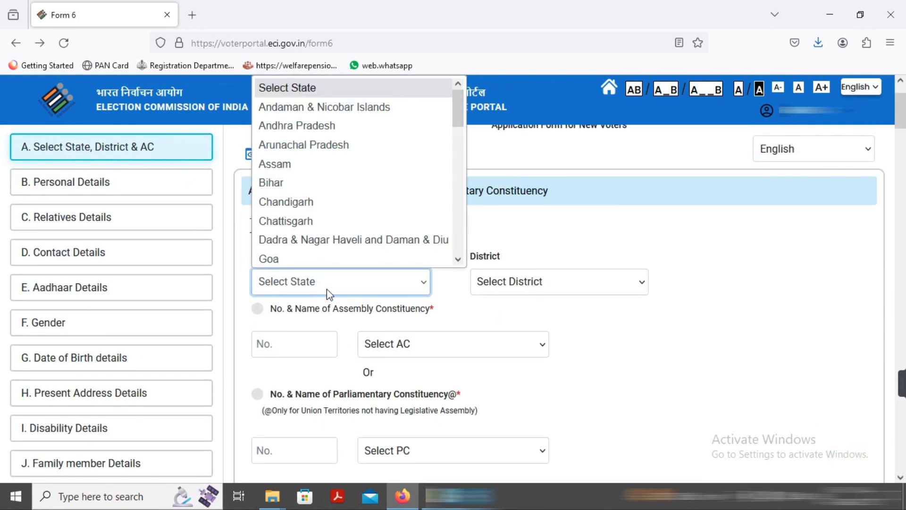
pyautogui.write('ke')
pyautogui.press('Return')
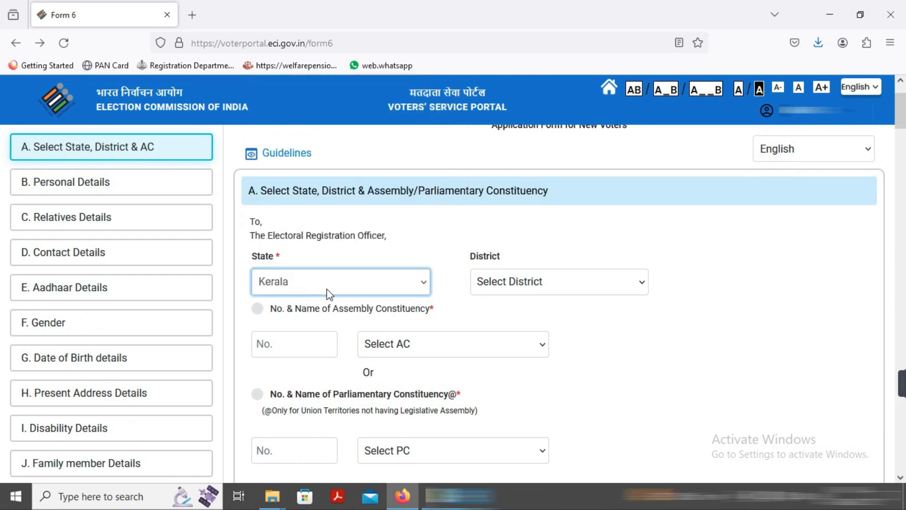
# Step: Choose the applicant's district and assembly constituency, and continue to the Personal Details section
pyautogui.write('p')
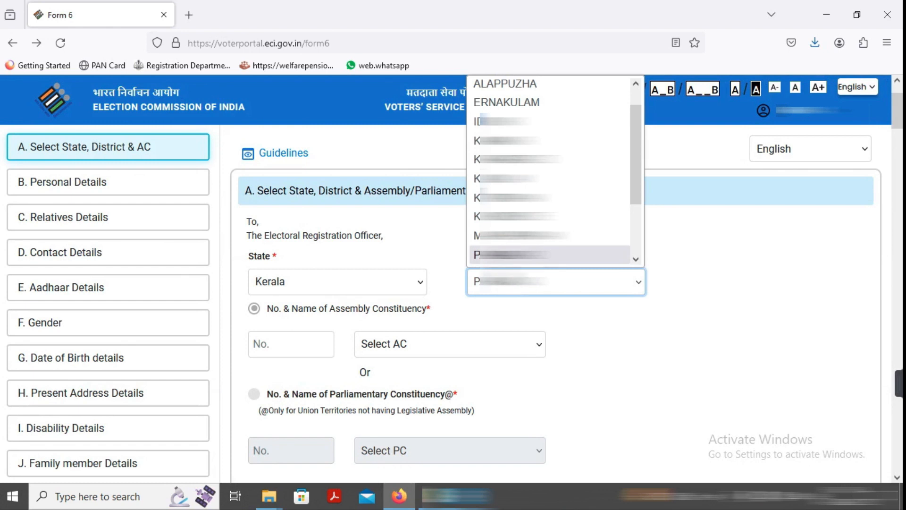
pyautogui.press('Return')
pyautogui.click(496, 352)
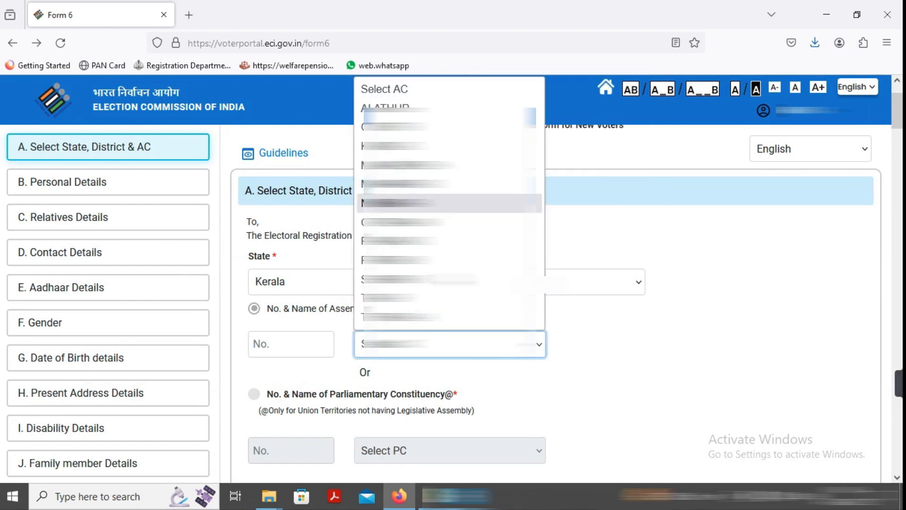
pyautogui.press('Return')
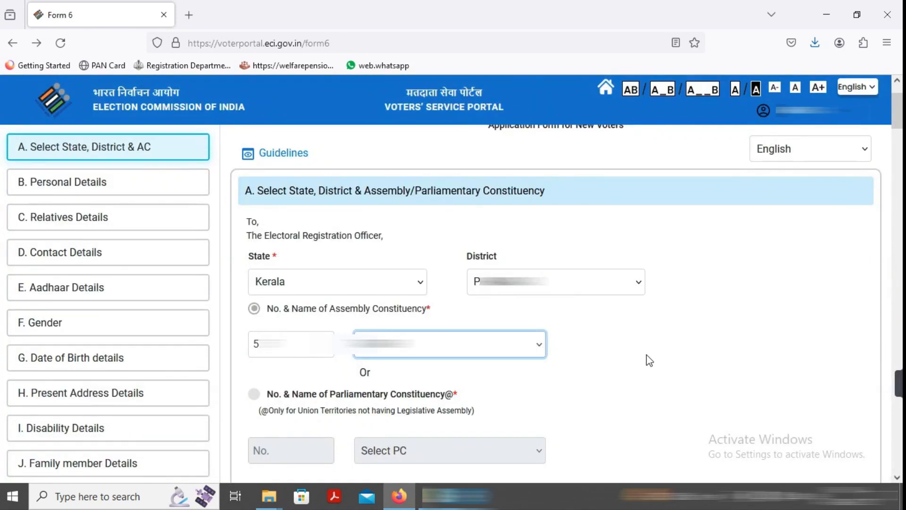
pyautogui.scroll(-5, 650, 360)
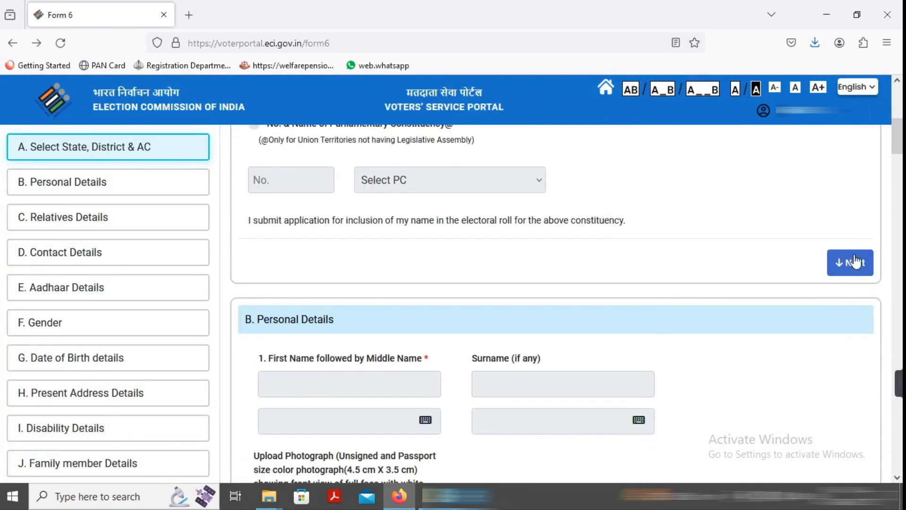
pyautogui.click(855, 261)
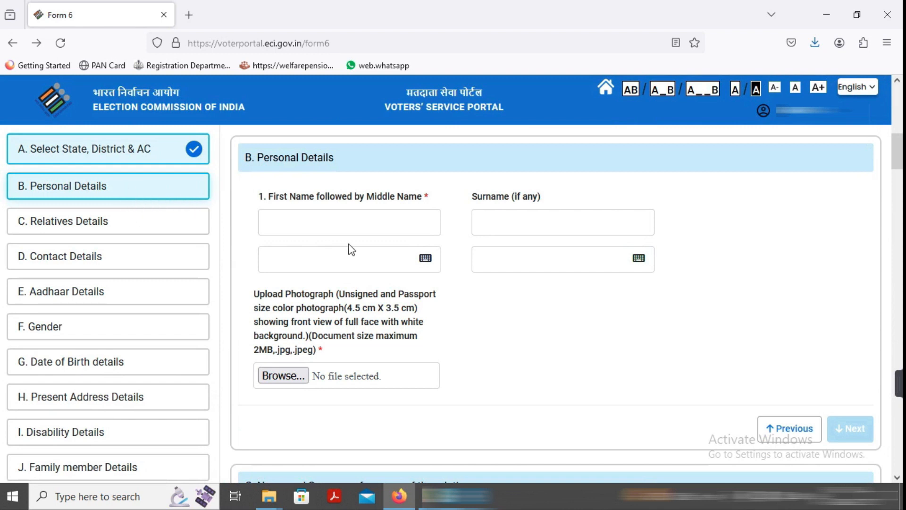
# Step: Enter the applicant's first name, with its regional-language version, and the applicant's surname in English
pyautogui.click(368, 227)
pyautogui.write('A???')
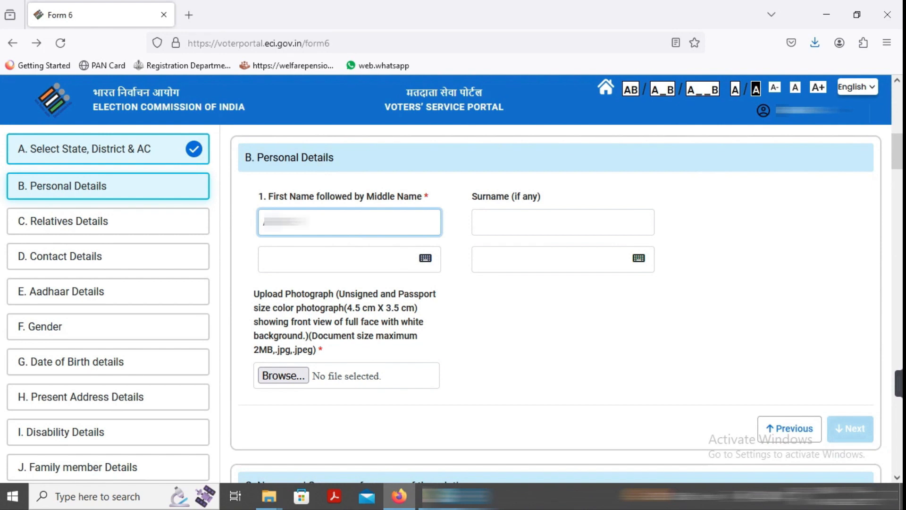
pyautogui.write('??')
pyautogui.press('Tab')
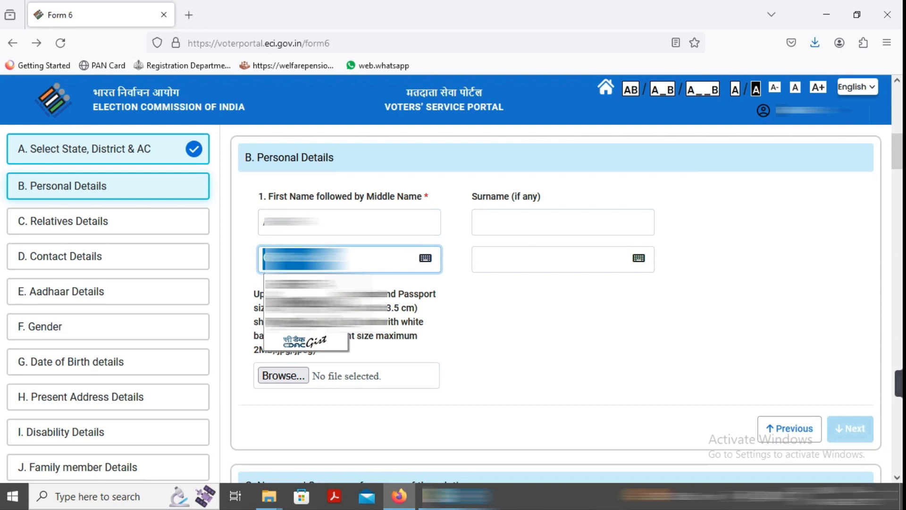
pyautogui.click(480, 229)
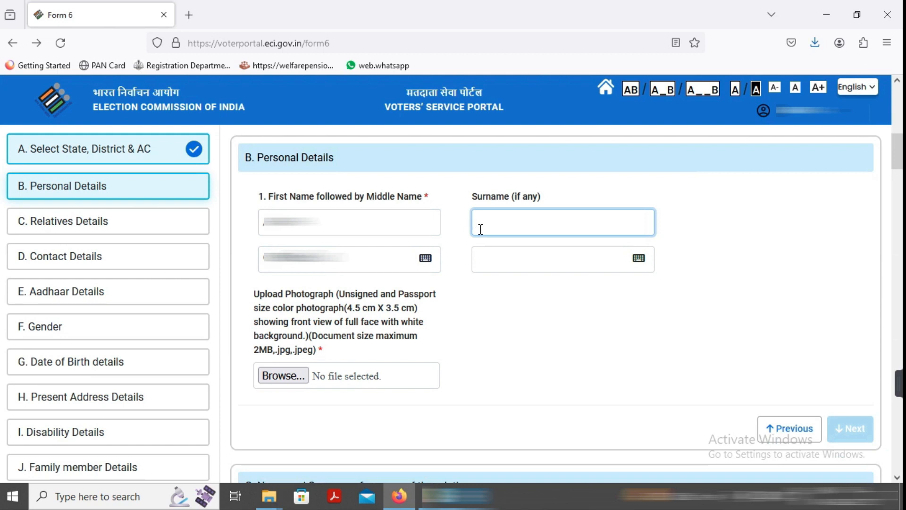
pyautogui.write('A')
# Step: Replace the suggested regional-language surname with one entered using the Malayalam Google Input Tools keyboard
pyautogui.click(520, 268)
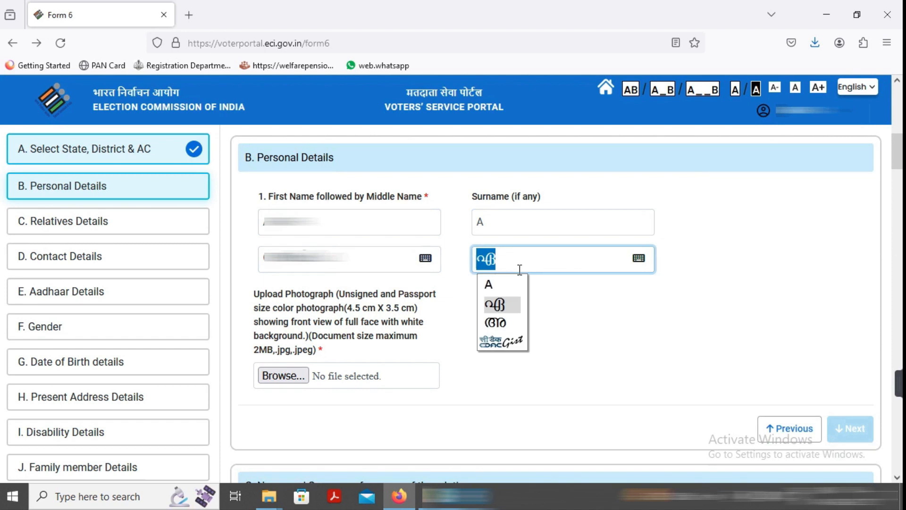
pyautogui.press('Return')
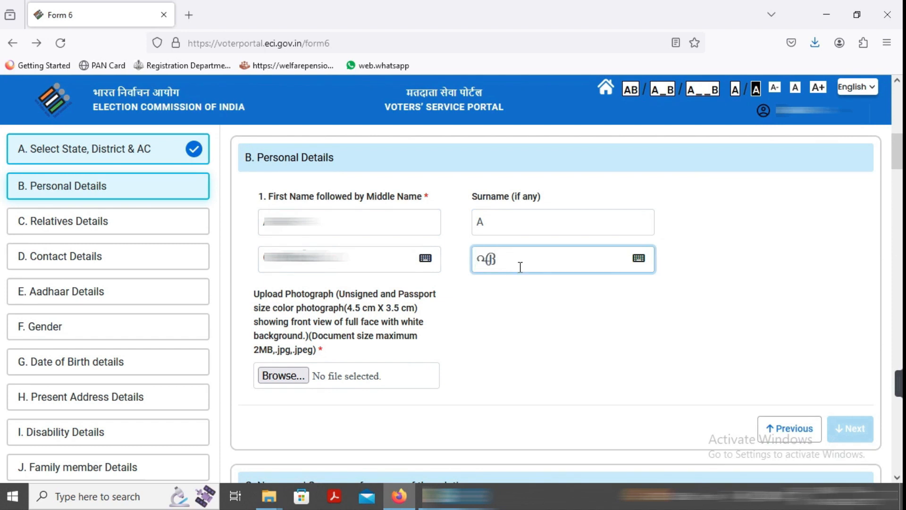
pyautogui.press('BackSpace')
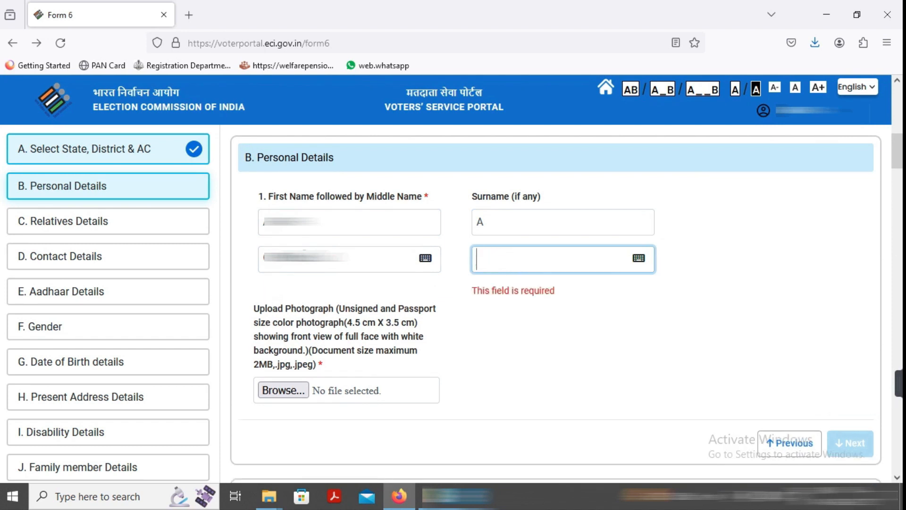
pyautogui.press('super+space')
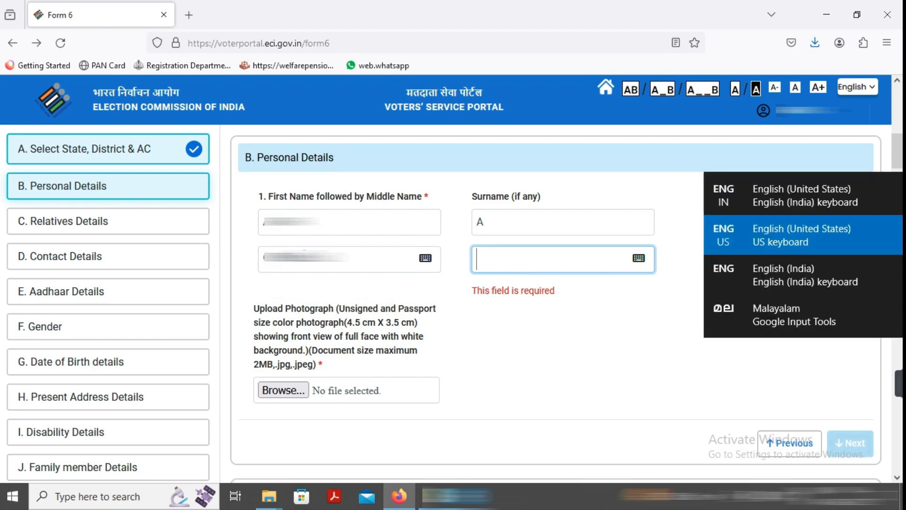
pyautogui.press('super+space')
pyautogui.press('super+space')
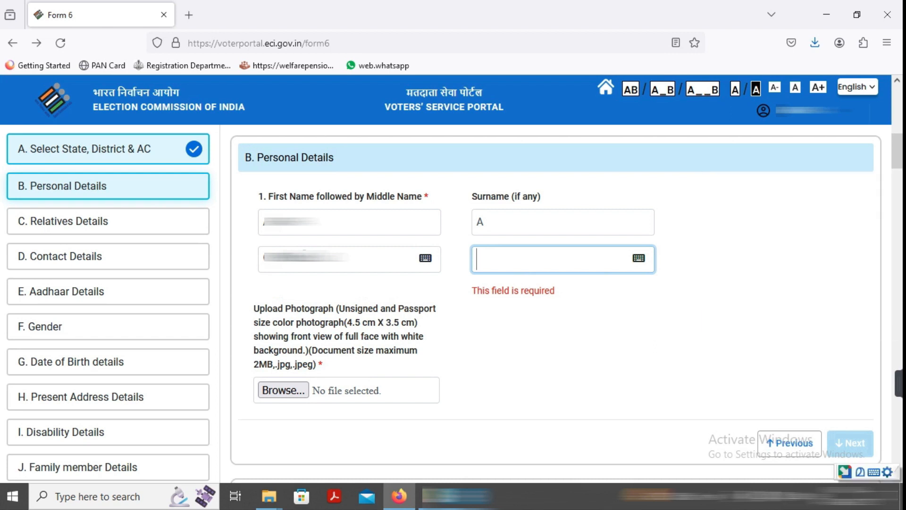
pyautogui.write('A')
pyautogui.press('space')
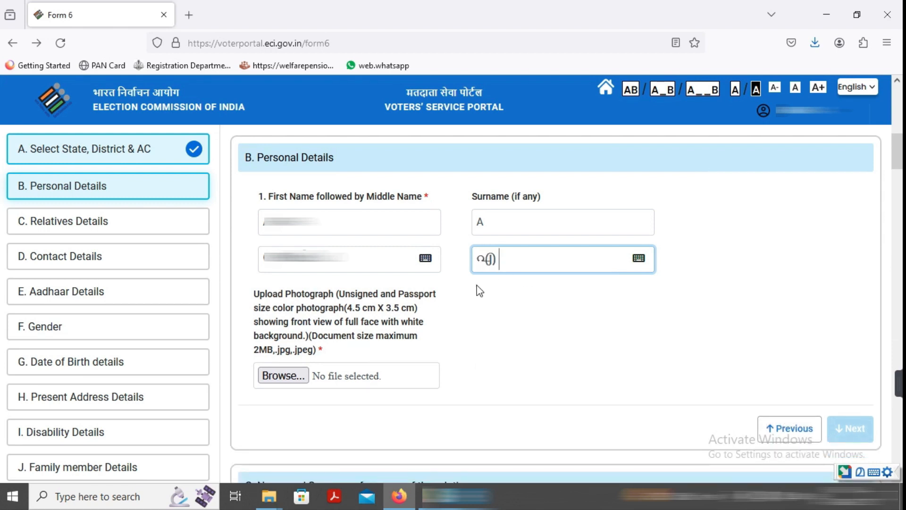
# Step: Upload the applicant's photograph from the desktop's New folder, save the image selection, and continue to Relatives Details
pyautogui.click(298, 380)
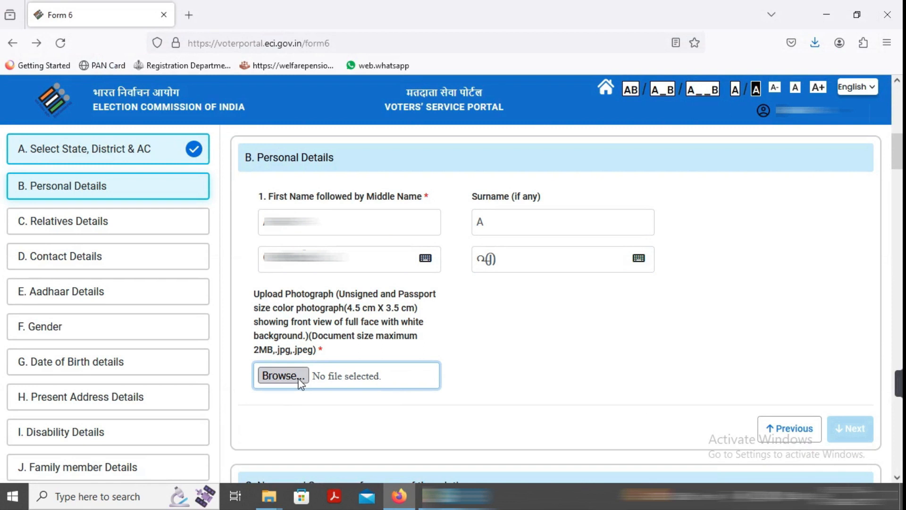
pyautogui.click(283, 376)
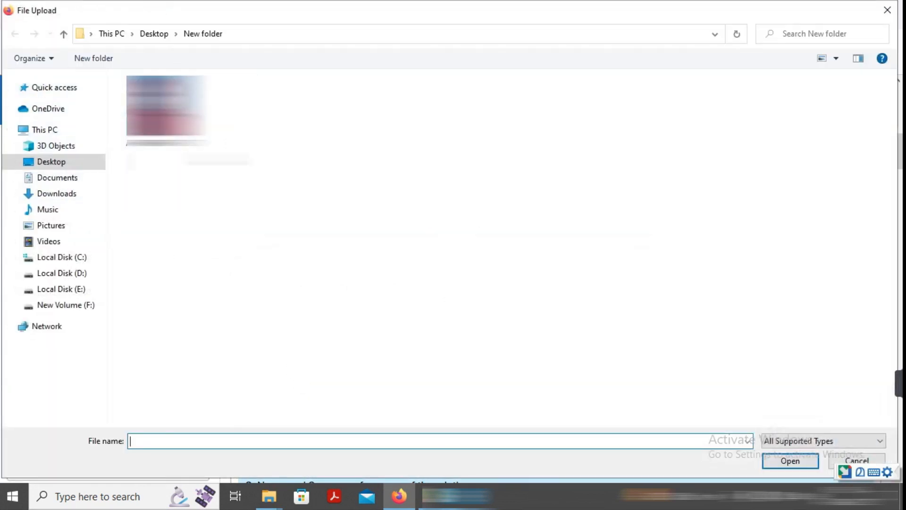
pyautogui.click(162, 111)
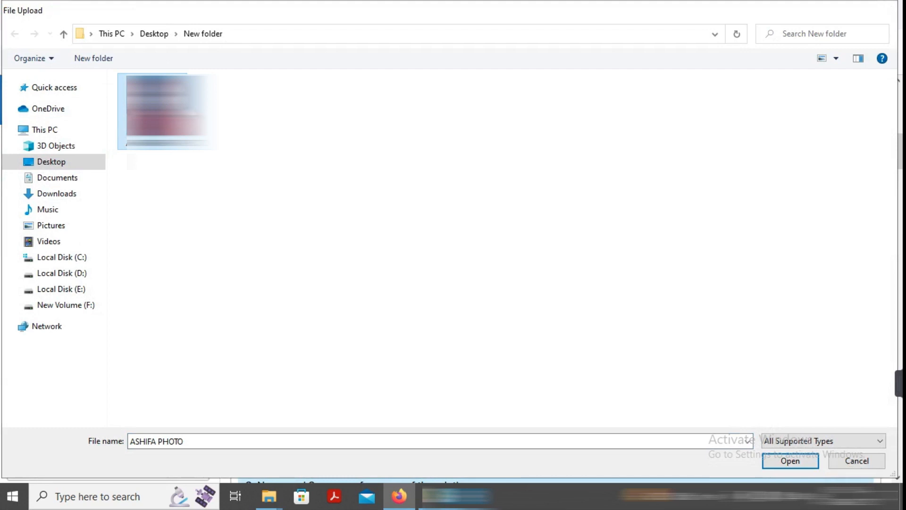
pyautogui.doubleClick(163, 112)
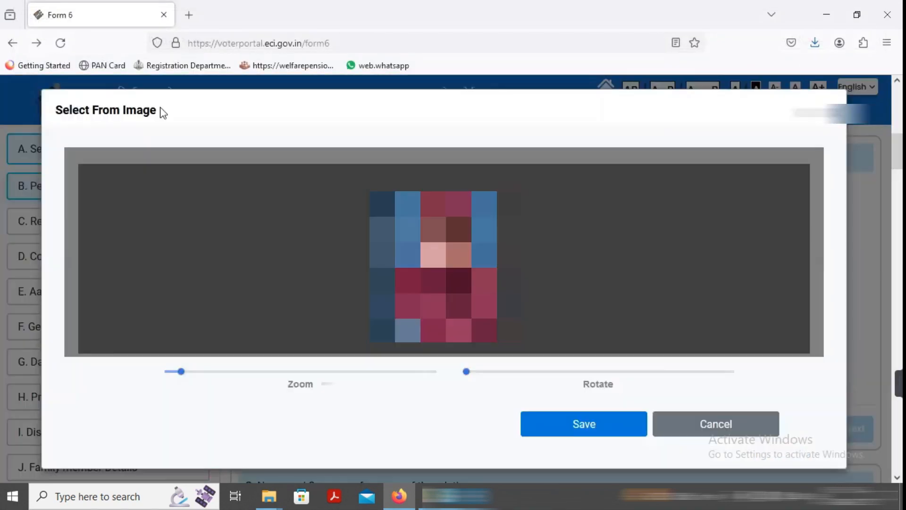
pyautogui.click(590, 432)
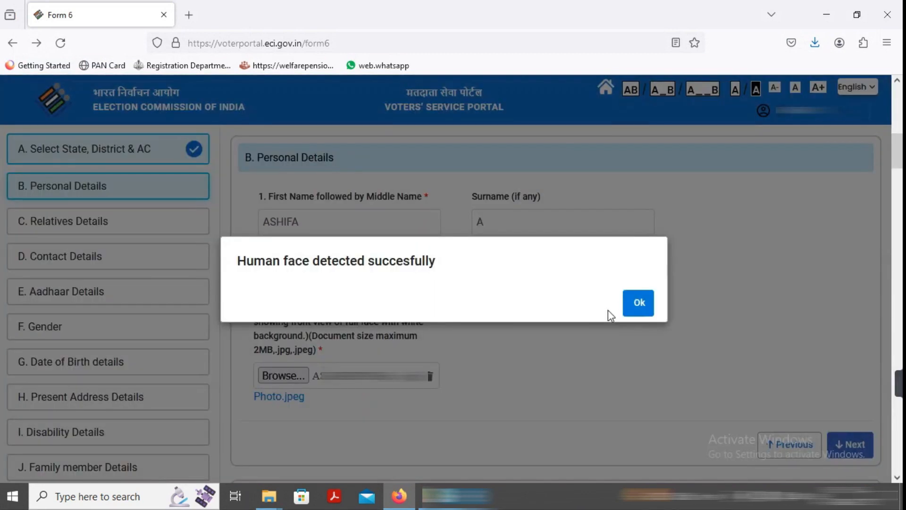
pyautogui.click(642, 304)
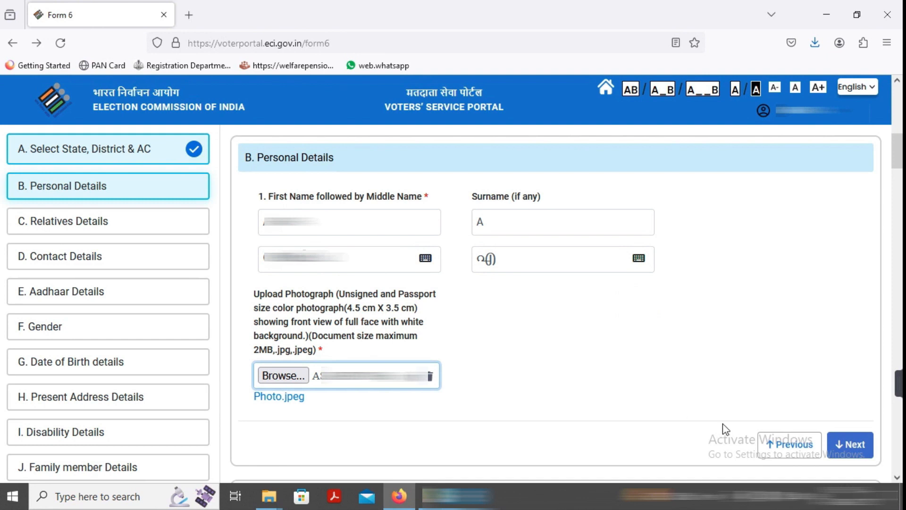
pyautogui.click(850, 446)
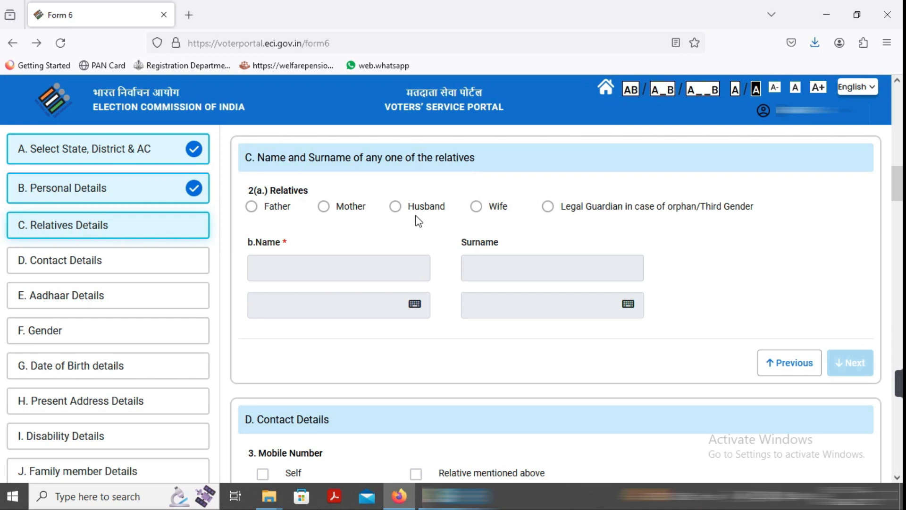
# Step: Choose Husband as the relative and enter his name, with its regional-language version
pyautogui.click(396, 206)
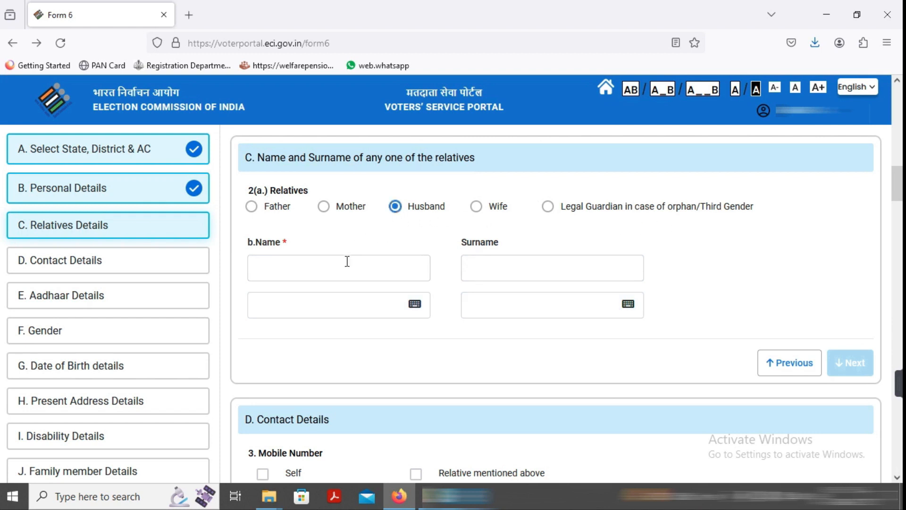
pyautogui.click(347, 261)
pyautogui.write('A')
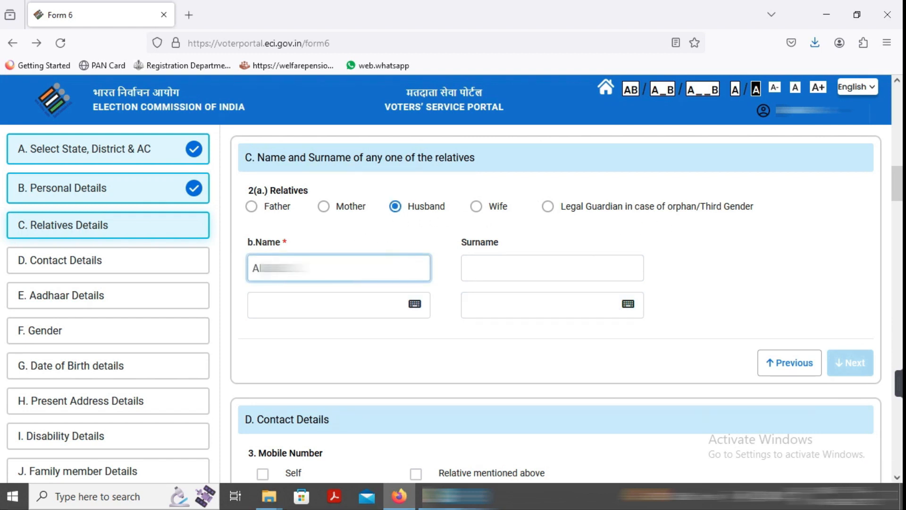
pyautogui.write('??????')
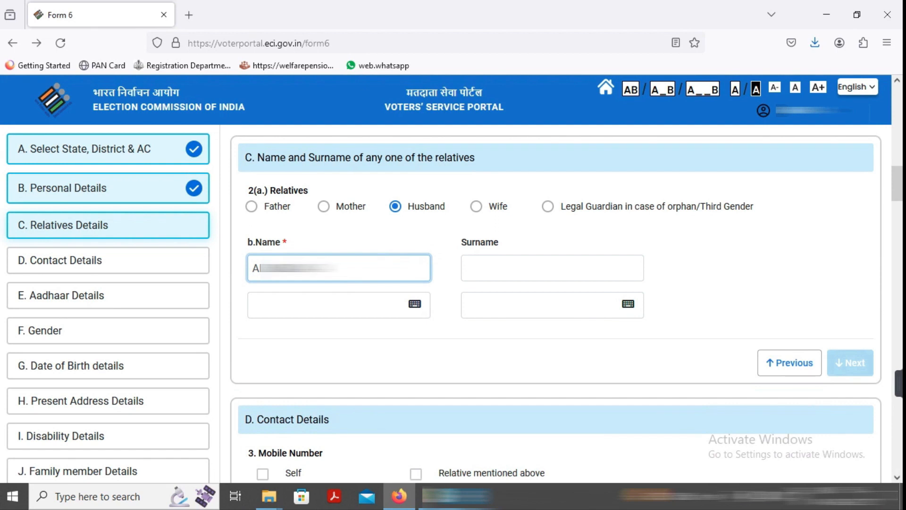
pyautogui.press('Tab')
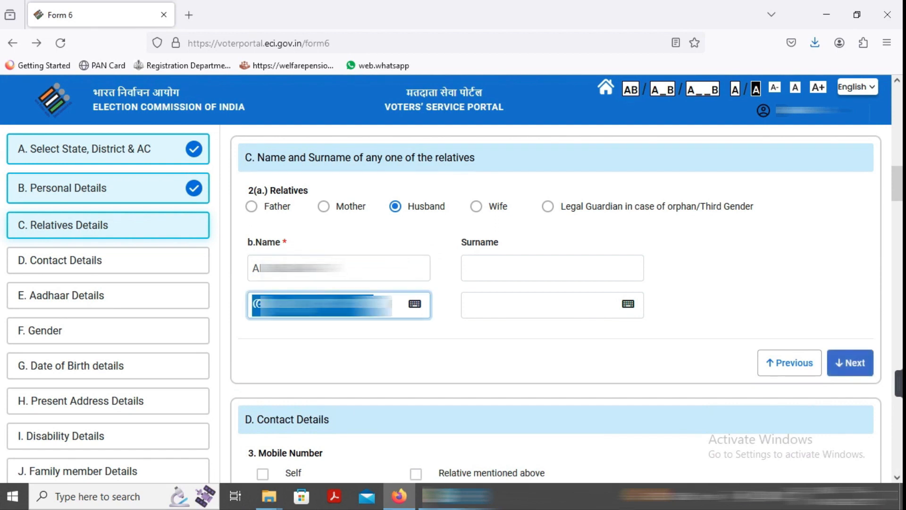
# Step: Enter the husband's surname in English and Malayalam, and continue to the Contact Details section
pyautogui.click(466, 268)
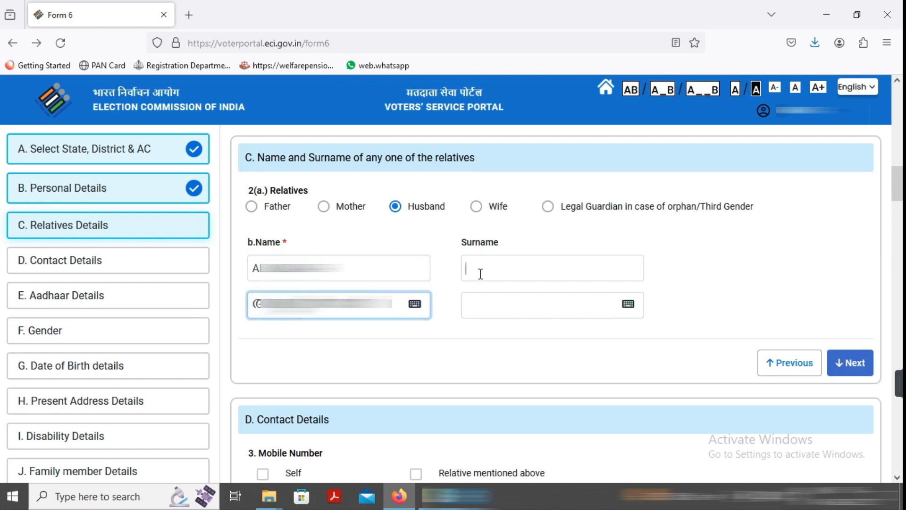
pyautogui.write('A')
pyautogui.click(496, 313)
pyautogui.press('BackSpace')
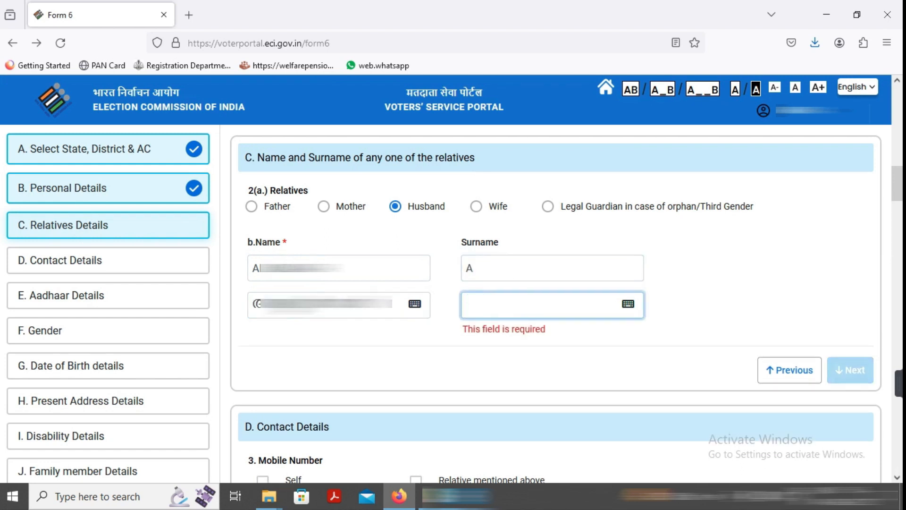
pyautogui.write('A')
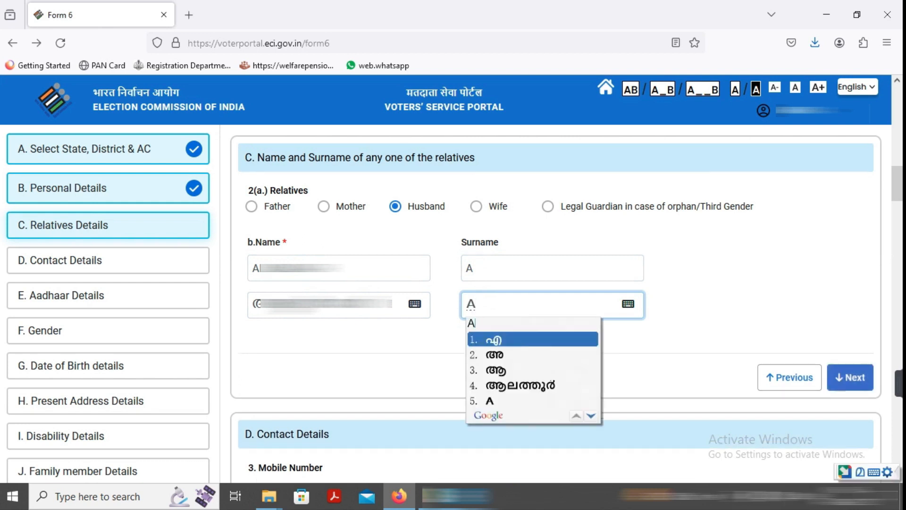
pyautogui.press('Return')
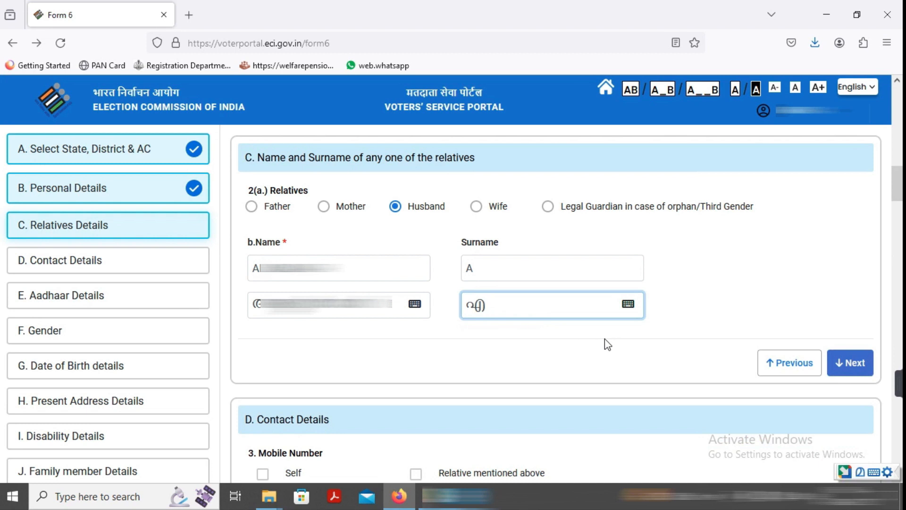
pyautogui.click(857, 367)
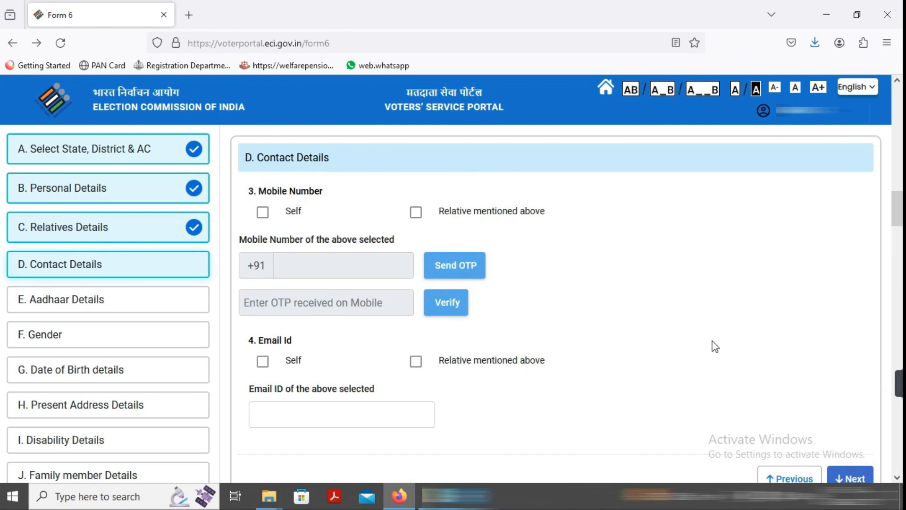
# Step: Choose Self for the mobile number, enter the applicant's mobile number, and request an OTP
pyautogui.click(263, 212)
pyautogui.click(324, 273)
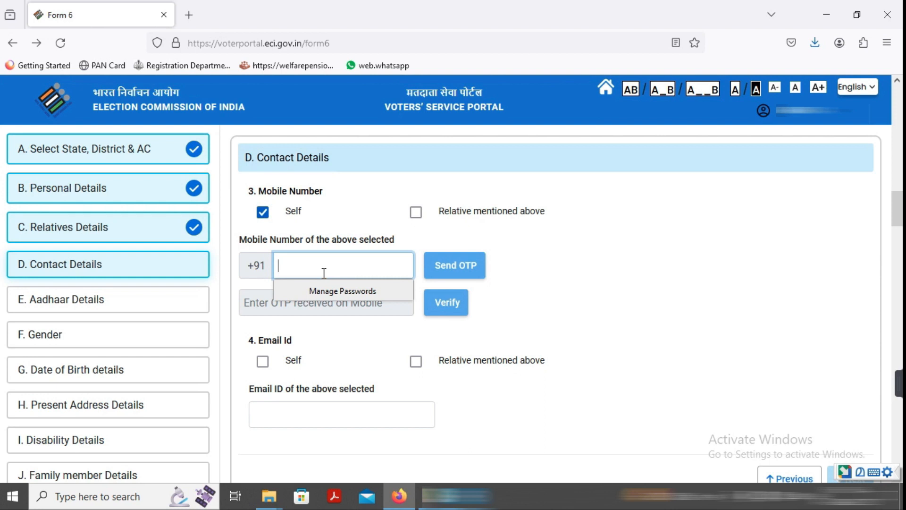
pyautogui.write('[redacted]')
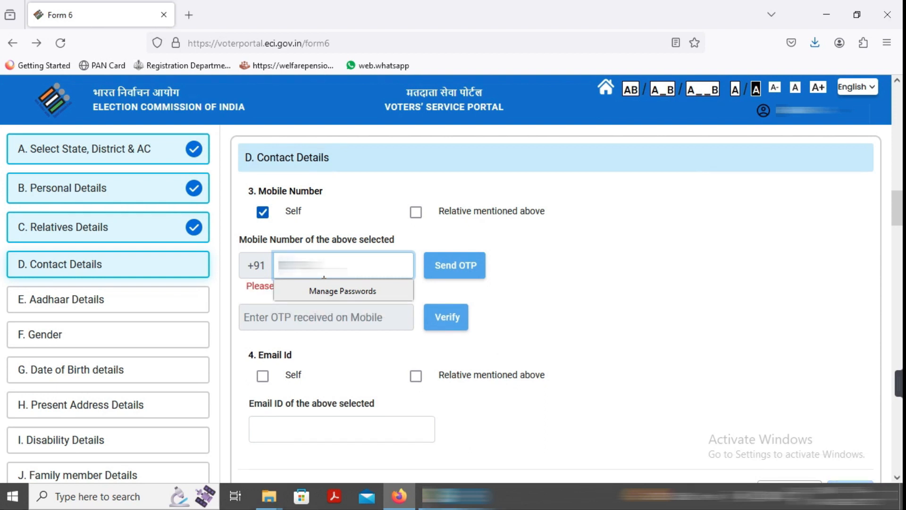
pyautogui.write('[redacted]')
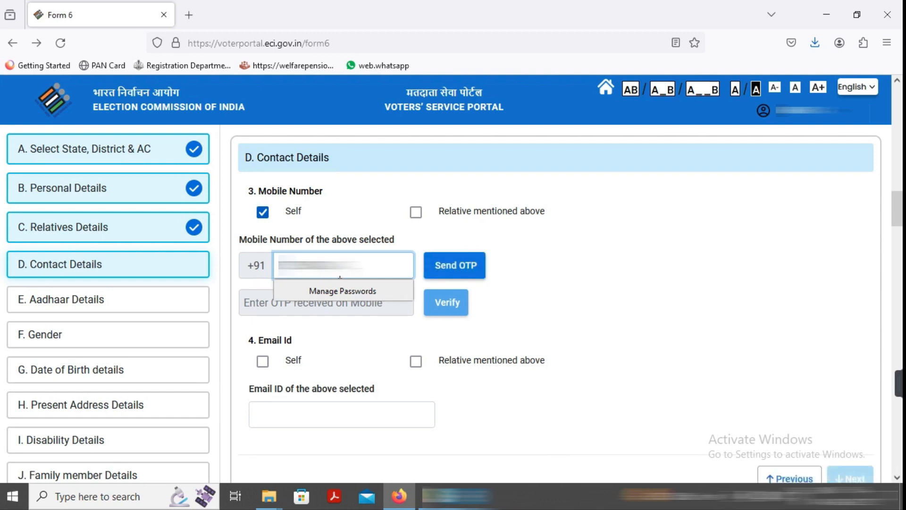
pyautogui.click(432, 265)
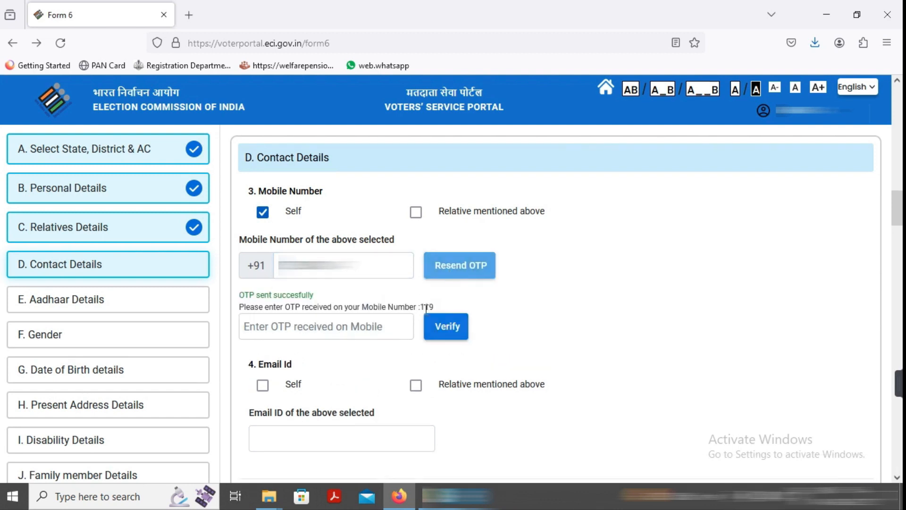
# Step: Enter and verify the OTP received on the mobile, and continue to Aadhaar Details without an email ID
pyautogui.click(330, 324)
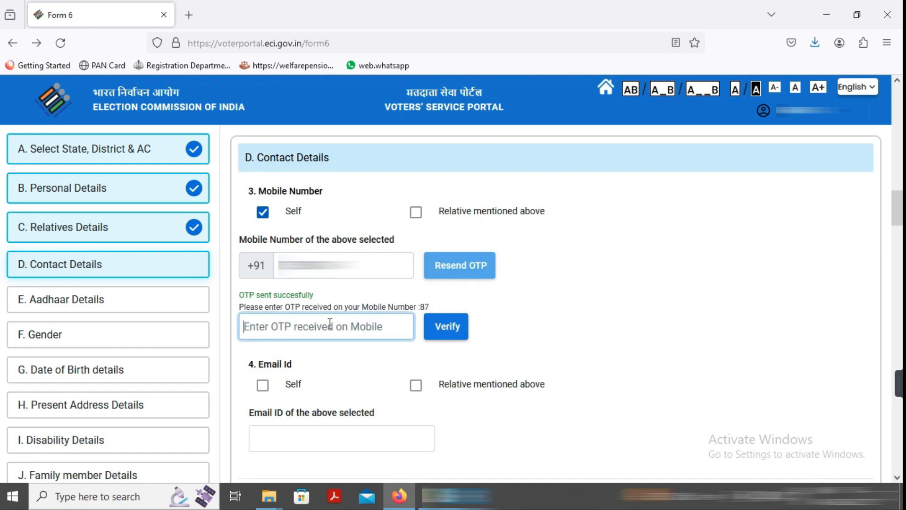
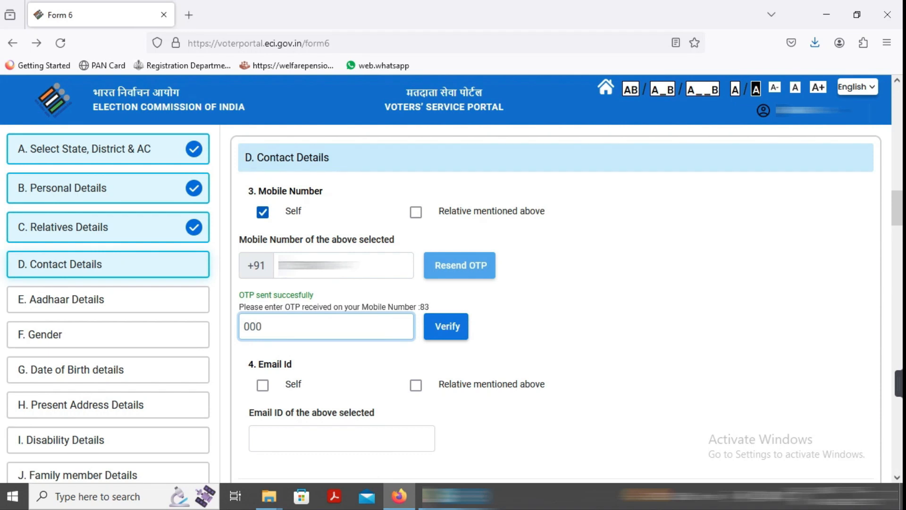
pyautogui.click(454, 338)
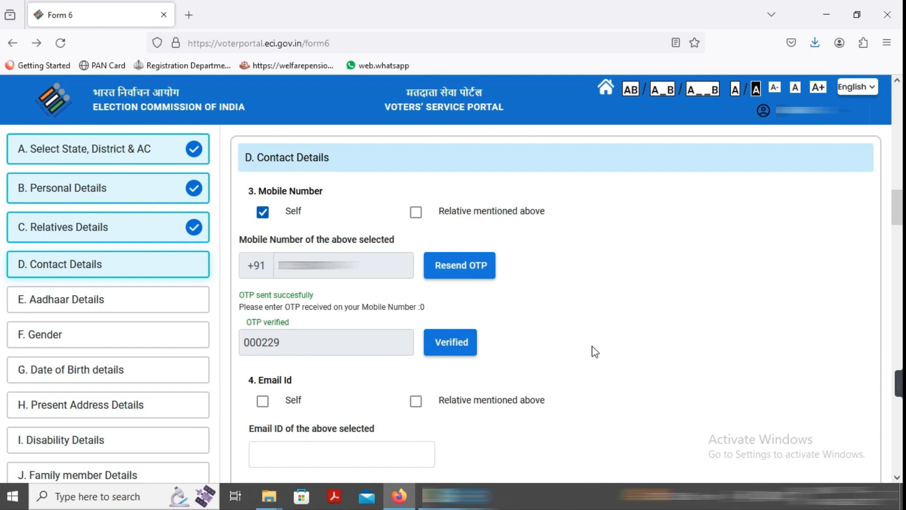
pyautogui.scroll(-5, 595, 352)
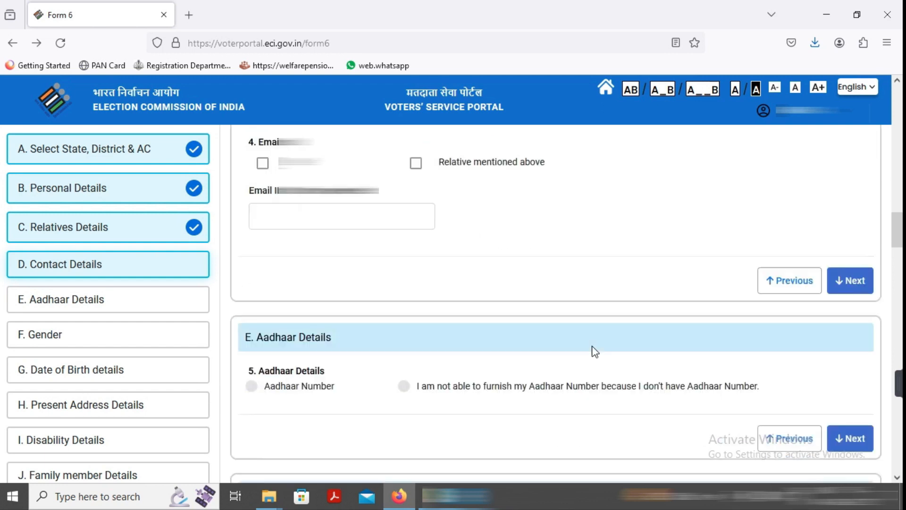
pyautogui.click(850, 249)
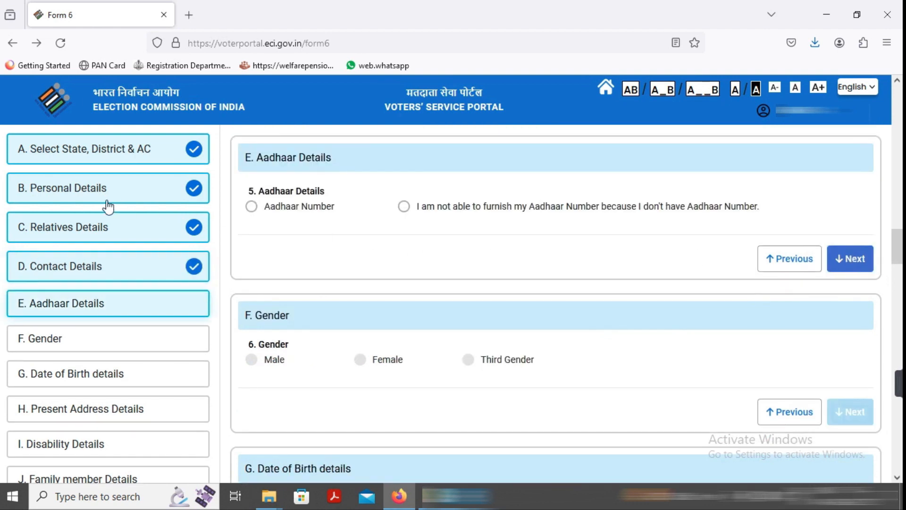
# Step: Choose to provide an Aadhaar Number, enter the applicant's Aadhaar number, and continue to the Gender section
pyautogui.click(251, 206)
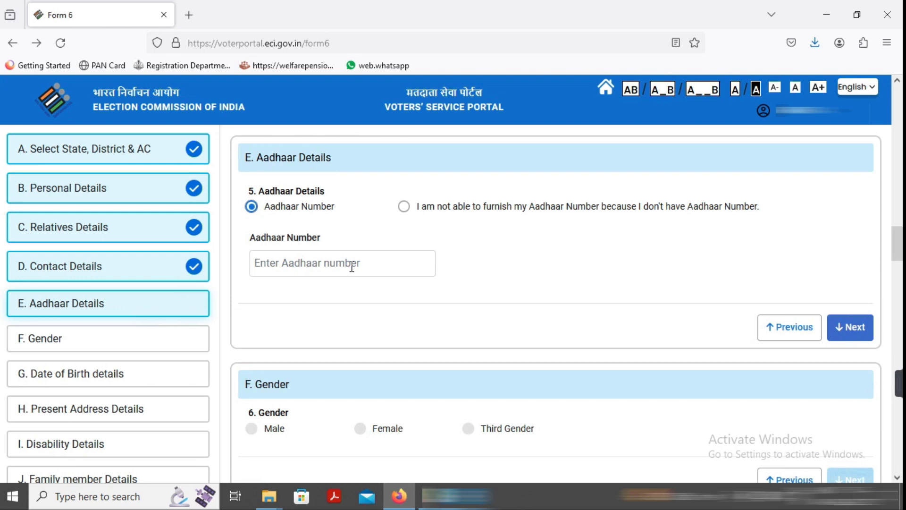
pyautogui.click(352, 268)
pyautogui.write('••••')
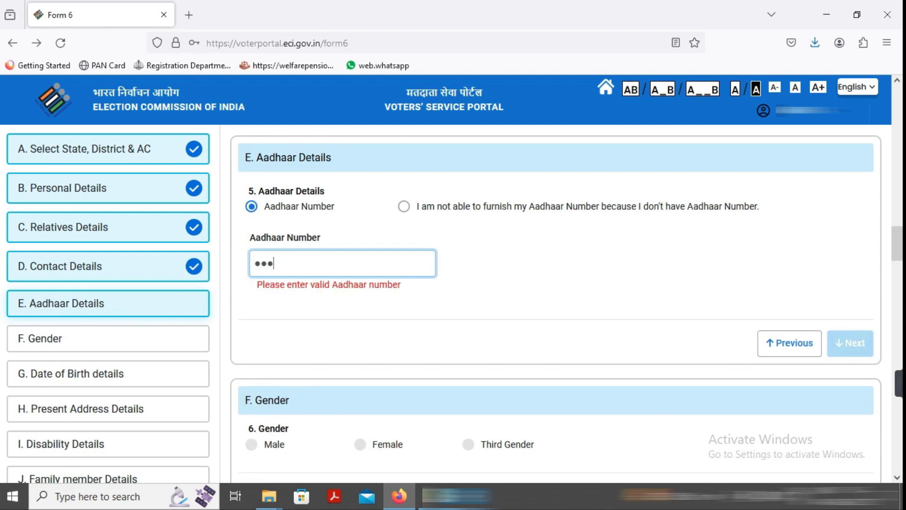
pyautogui.write('••••••••')
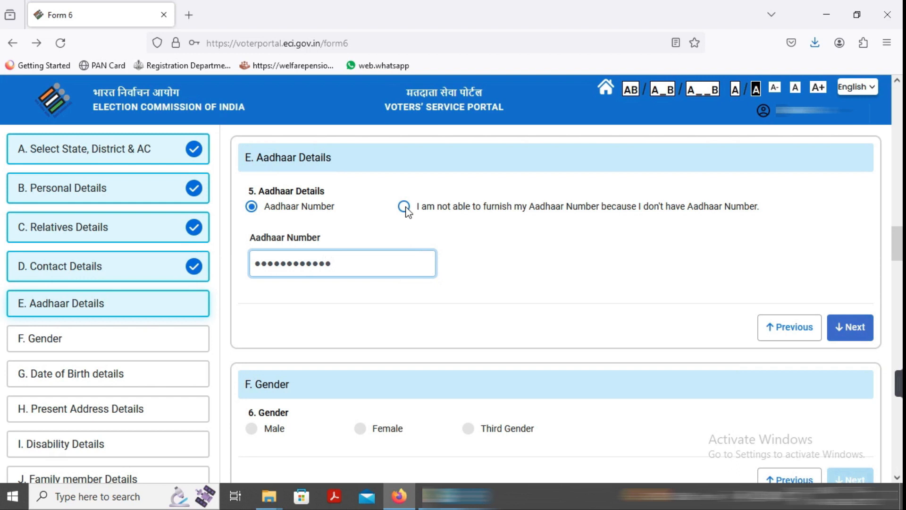
pyautogui.click(856, 332)
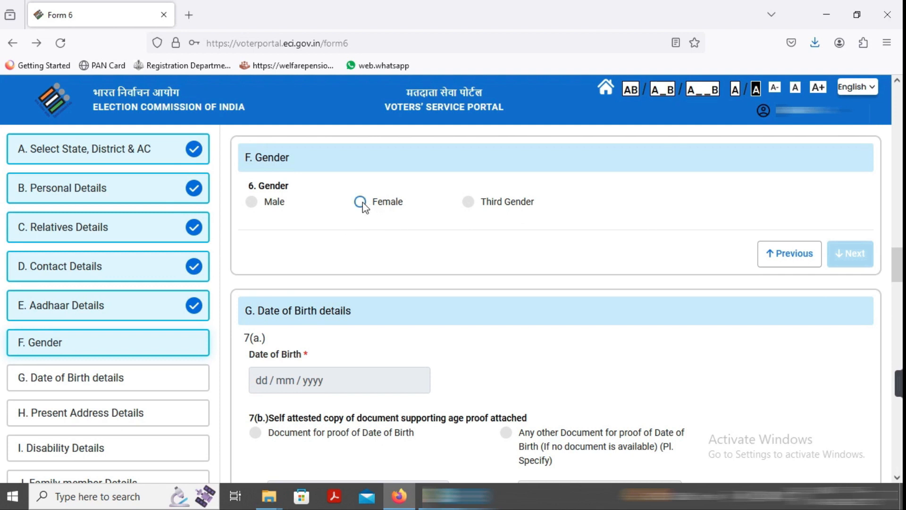
# Step: Set the gender to Female and enter the applicant's date of birth in the following section
pyautogui.click(361, 202)
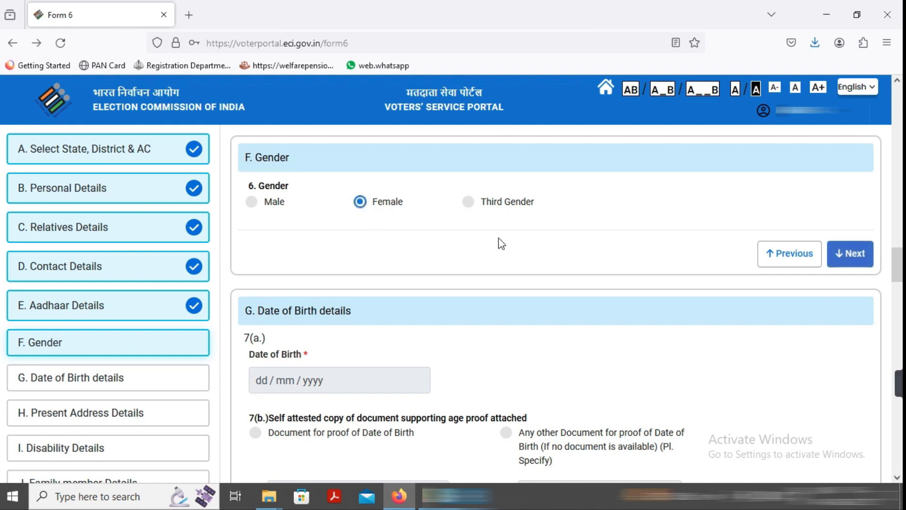
pyautogui.click(864, 267)
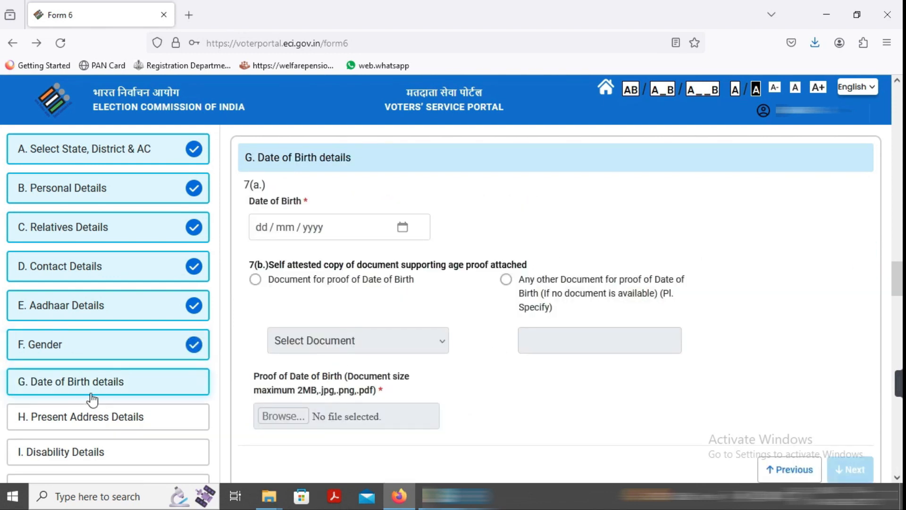
pyautogui.click(255, 231)
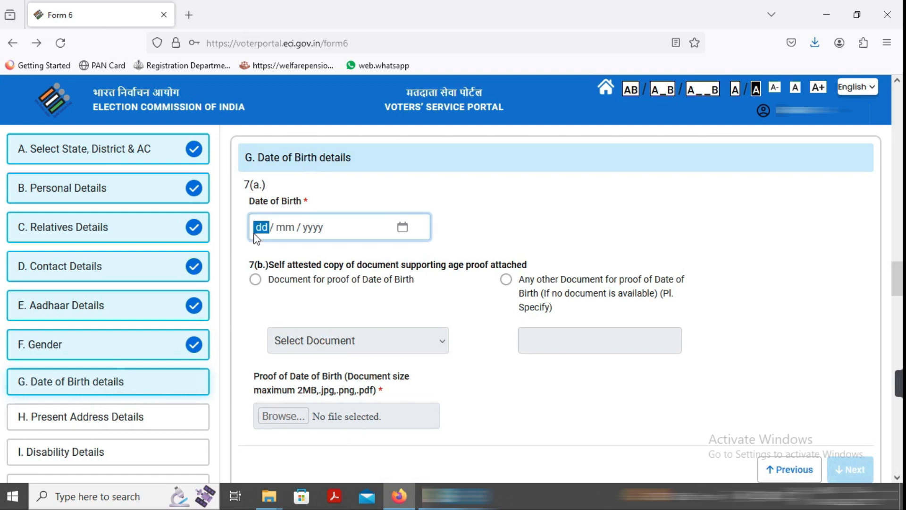
pyautogui.write('••••••')
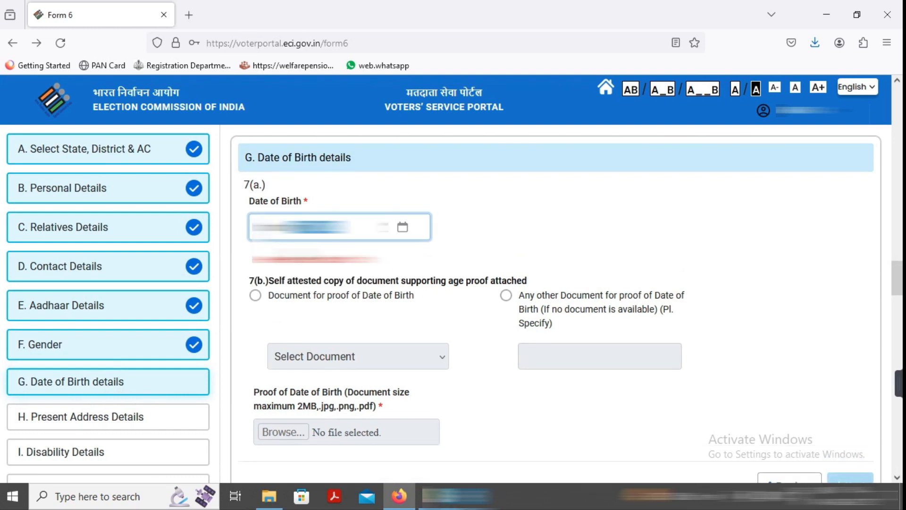
pyautogui.click(361, 314)
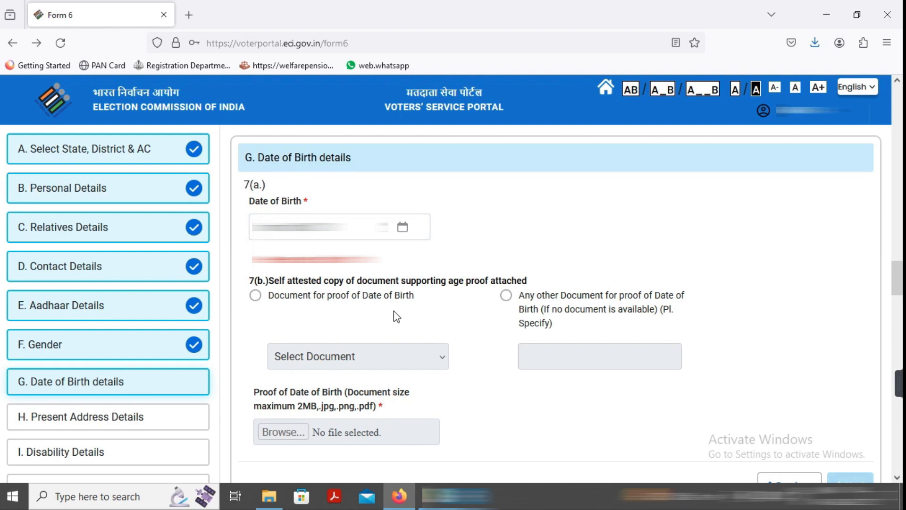
# Step: Choose Document for proof of Date of Birth and set the document type to Aadhaar Card
pyautogui.click(256, 296)
pyautogui.click(341, 356)
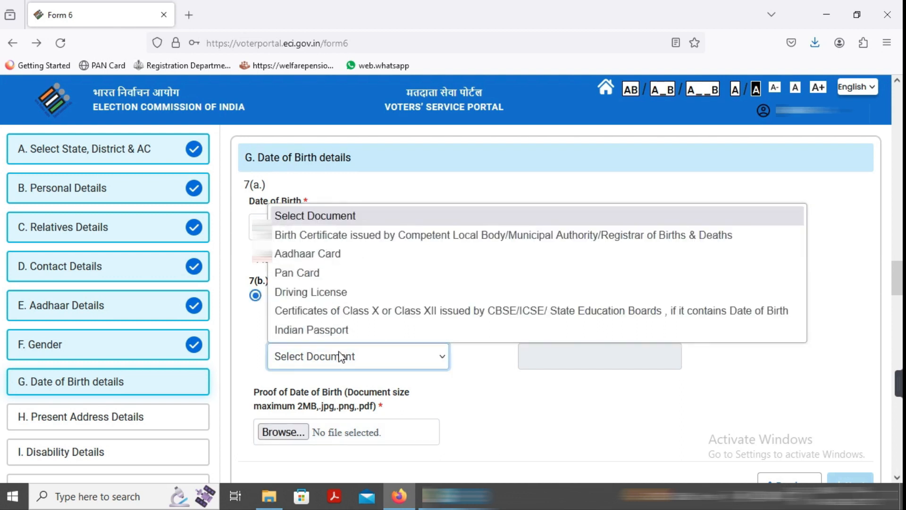
pyautogui.click(343, 255)
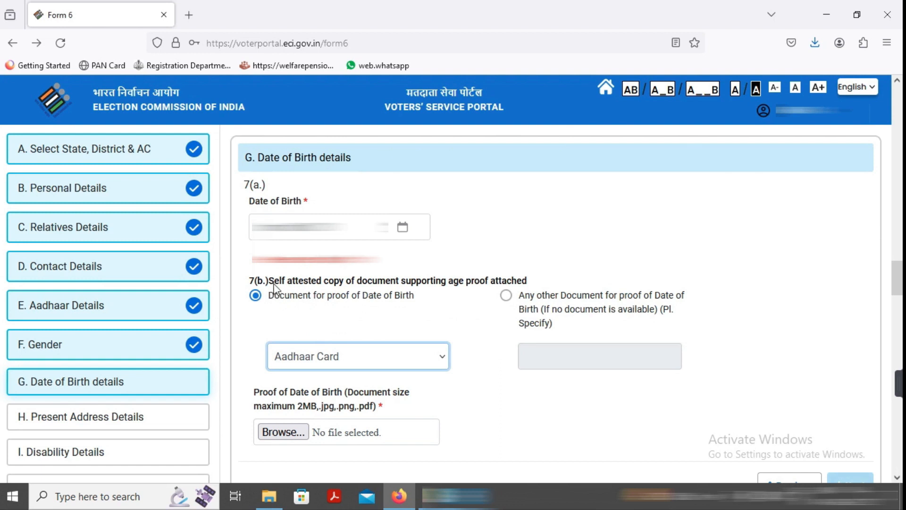
pyautogui.moveTo(266, 280); pyautogui.dragTo(530, 279)
pyautogui.click(488, 354)
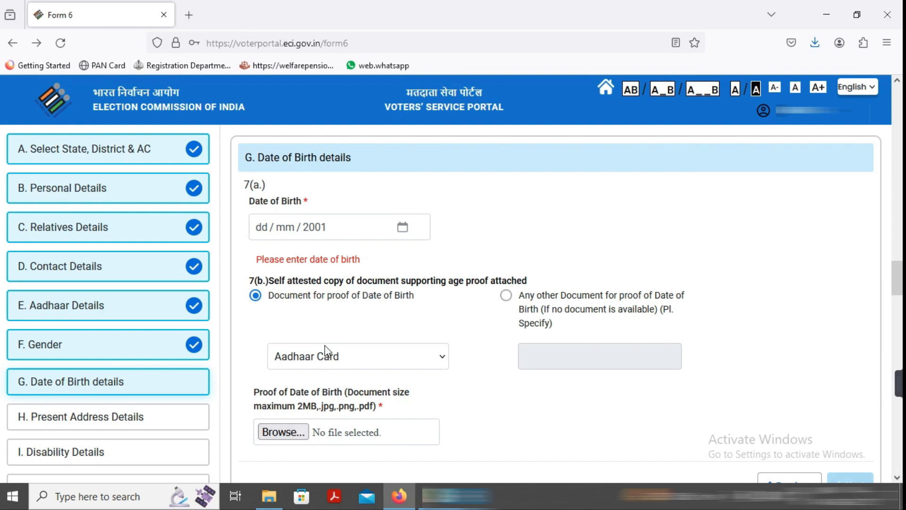
# Step: Upload the Aadhaar PDF from the desktop's New folder as birth date proof, and continue to Present Address Details
pyautogui.click(293, 436)
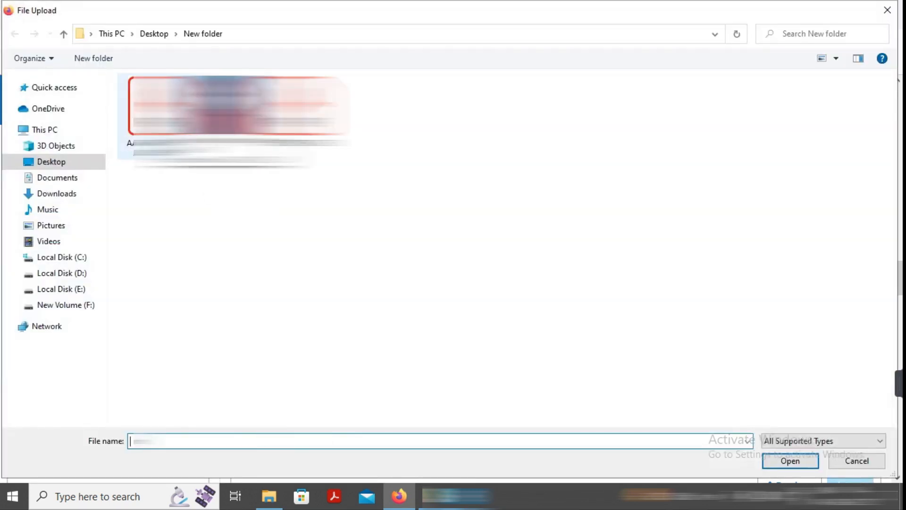
pyautogui.click(163, 119)
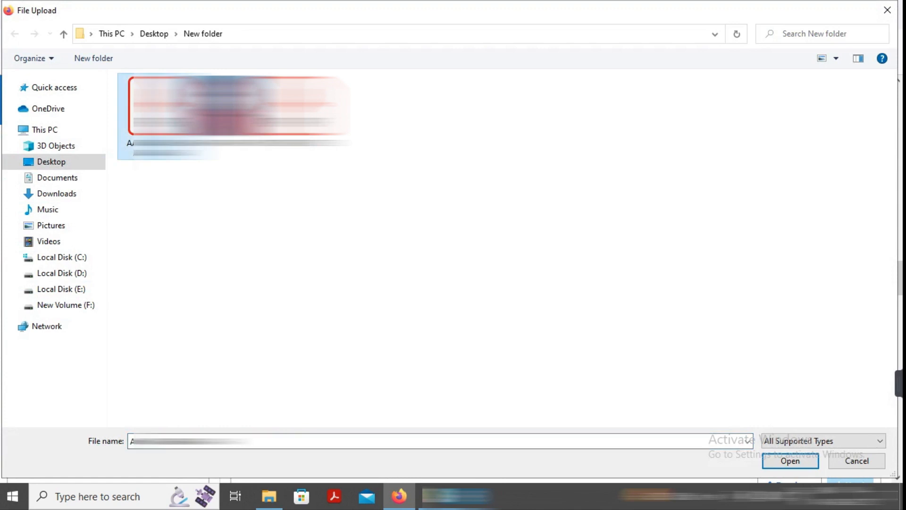
pyautogui.press('Return')
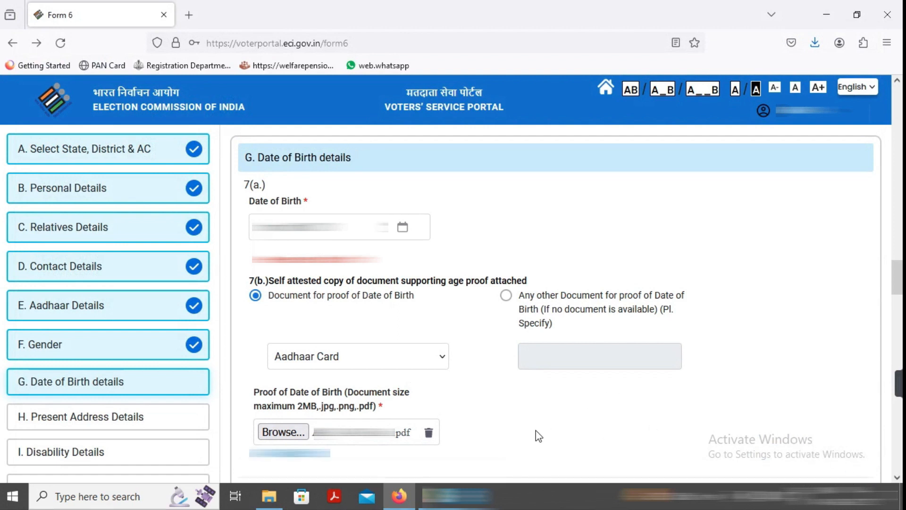
pyautogui.scroll(-2, 537, 430)
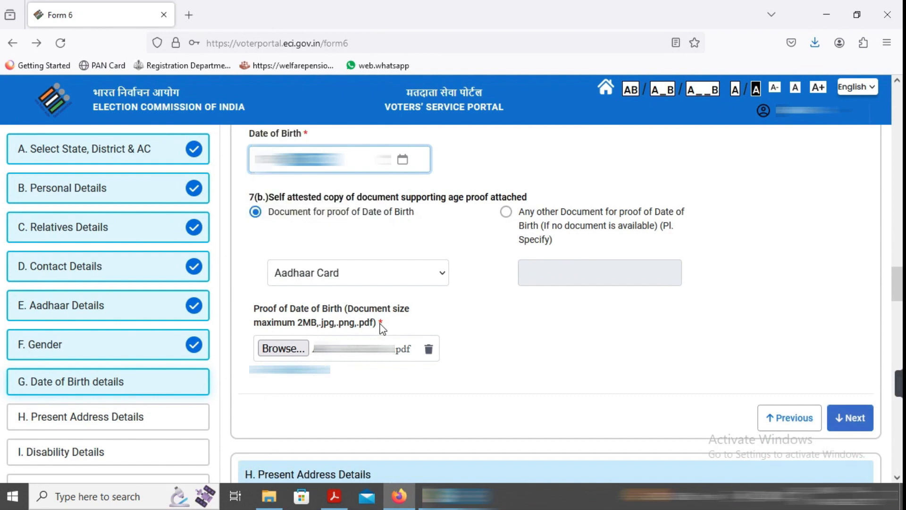
pyautogui.click(852, 417)
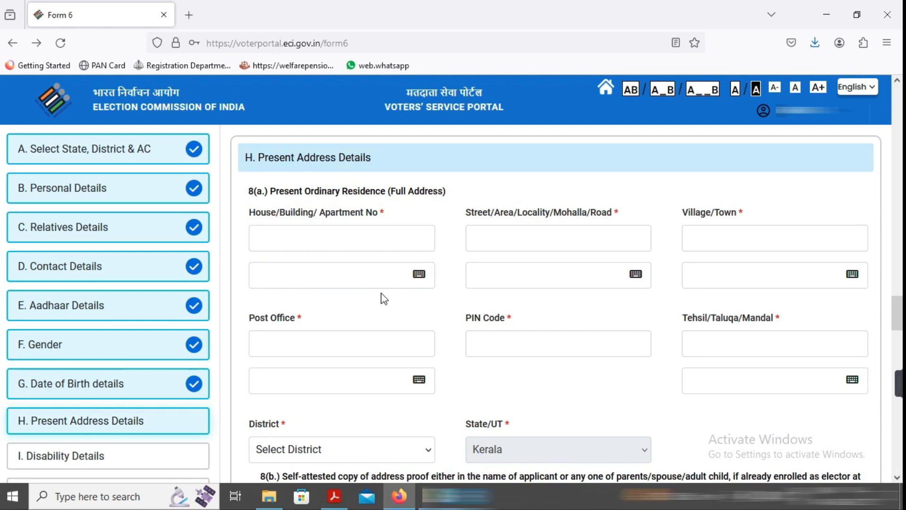
# Step: Enter the applicant's house or building name in English and generate its regional-language version
pyautogui.click(376, 246)
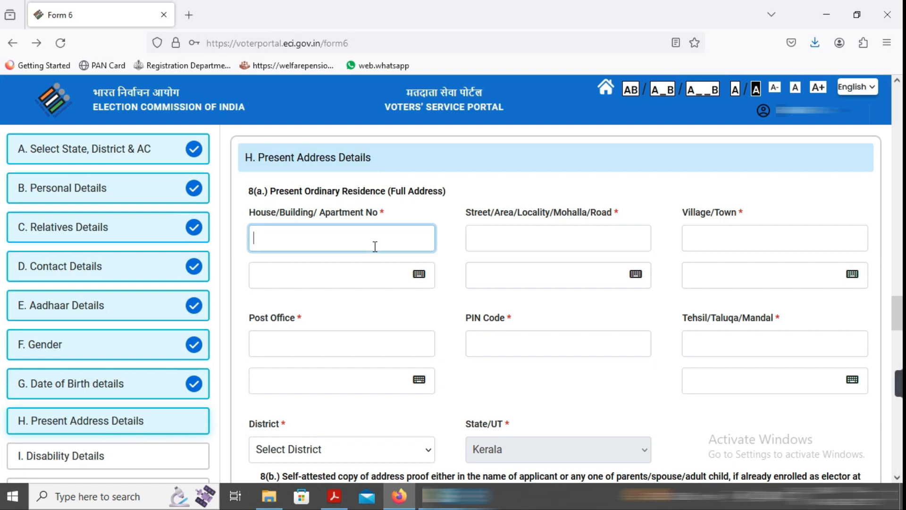
pyautogui.write('N')
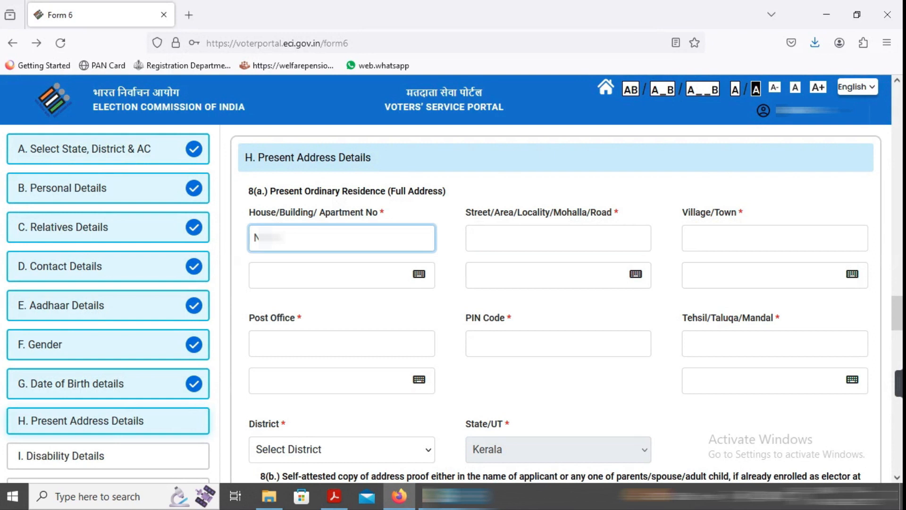
pyautogui.write('?????????')
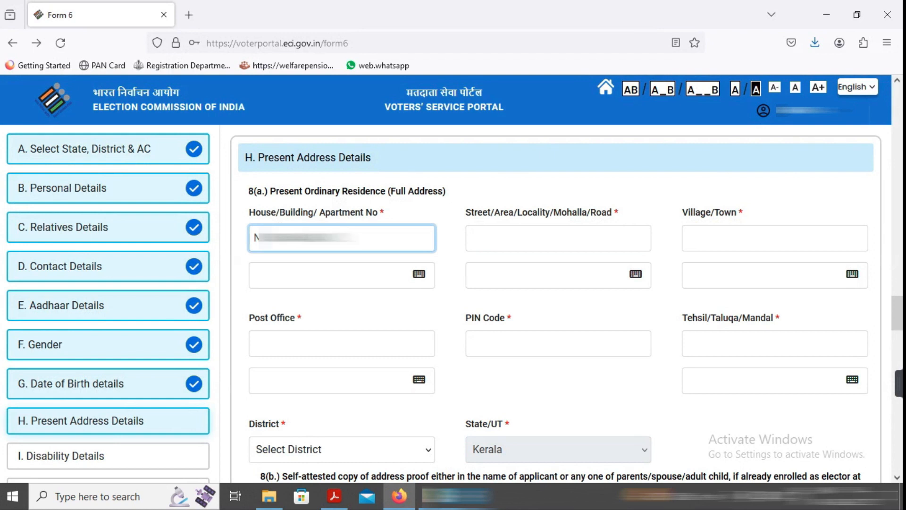
pyautogui.press('Tab')
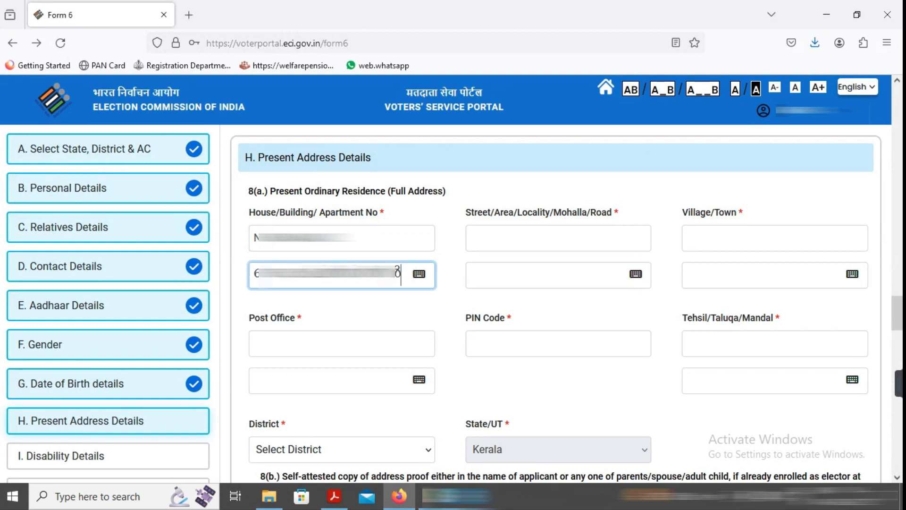
# Step: Enter the applicant's street or locality in English and clear its suggested regional-language version
pyautogui.click(554, 241)
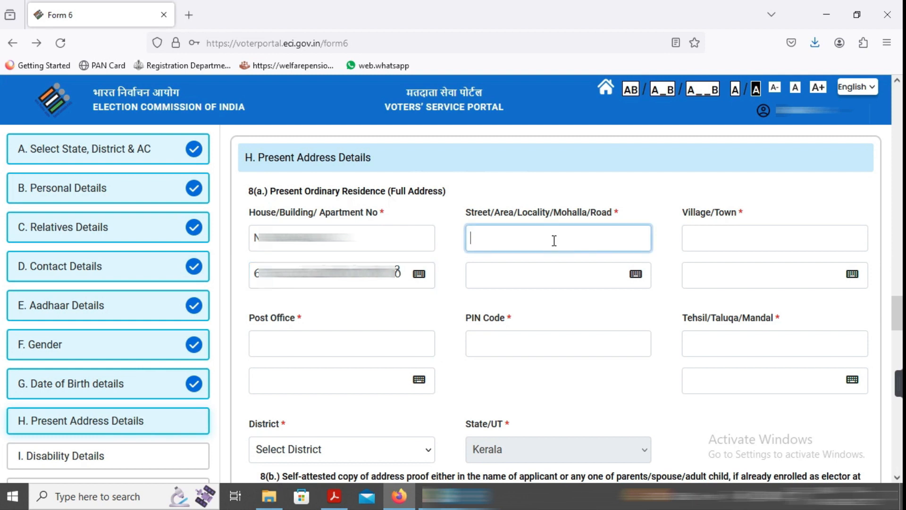
pyautogui.write('U')
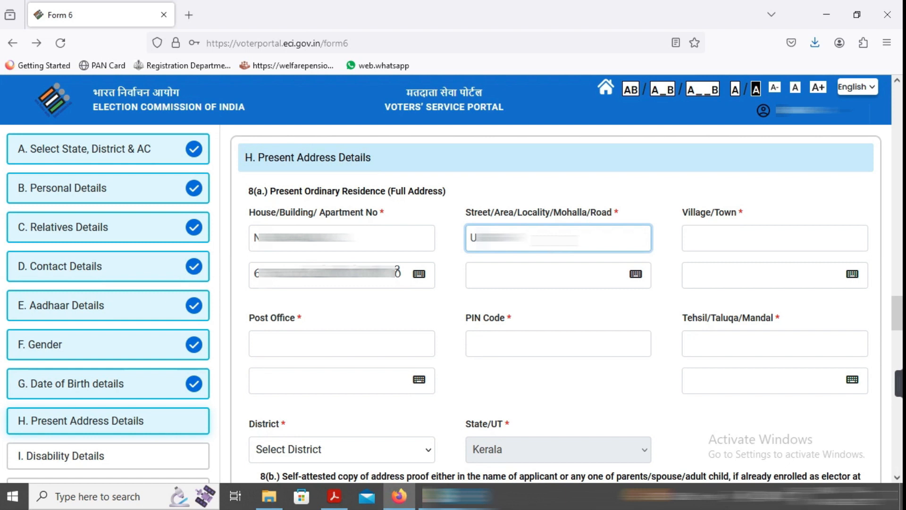
pyautogui.press('Tab')
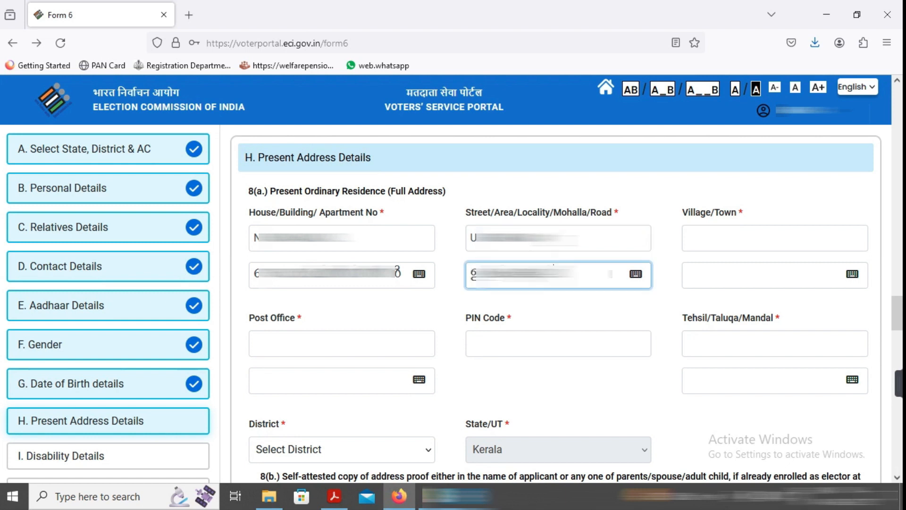
pyautogui.moveTo(560, 279); pyautogui.dragTo(425, 281)
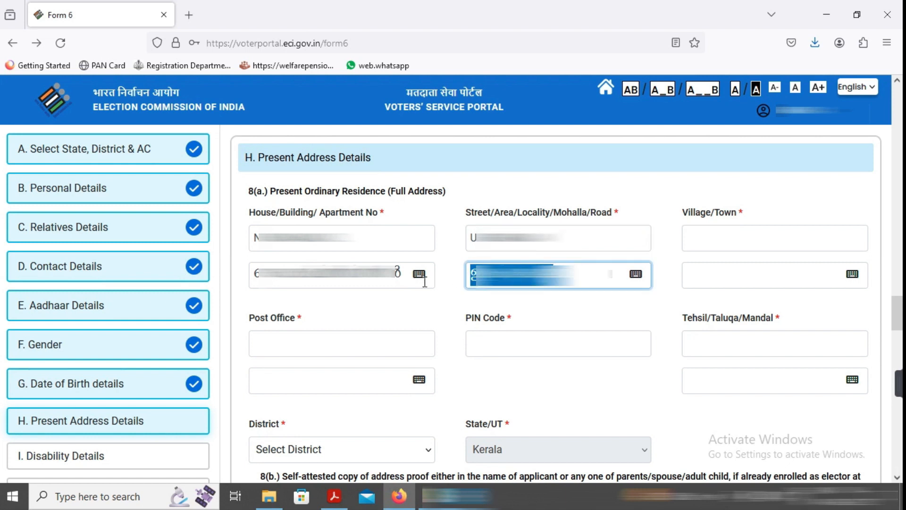
pyautogui.press('BackSpace')
pyautogui.click(708, 244)
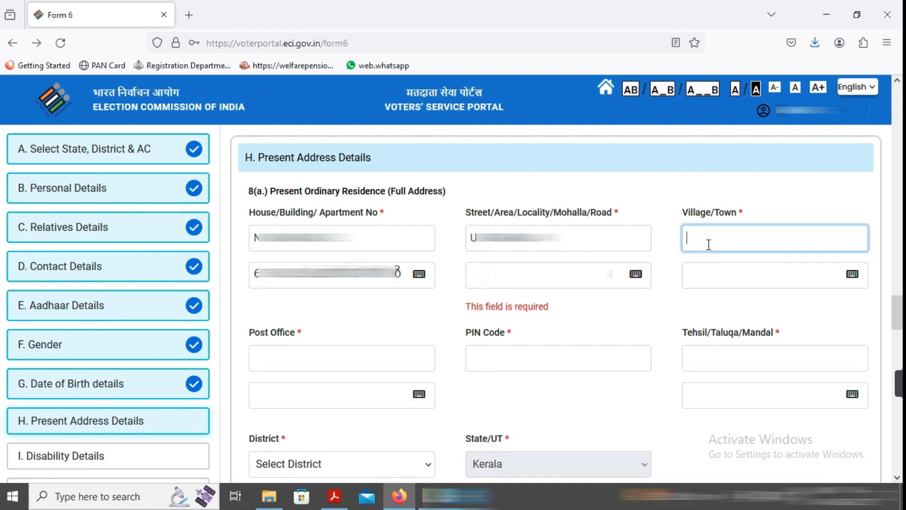
# Step: Enter the applicant's village or town in English and clear its suggested regional-language version
pyautogui.write('Ca')
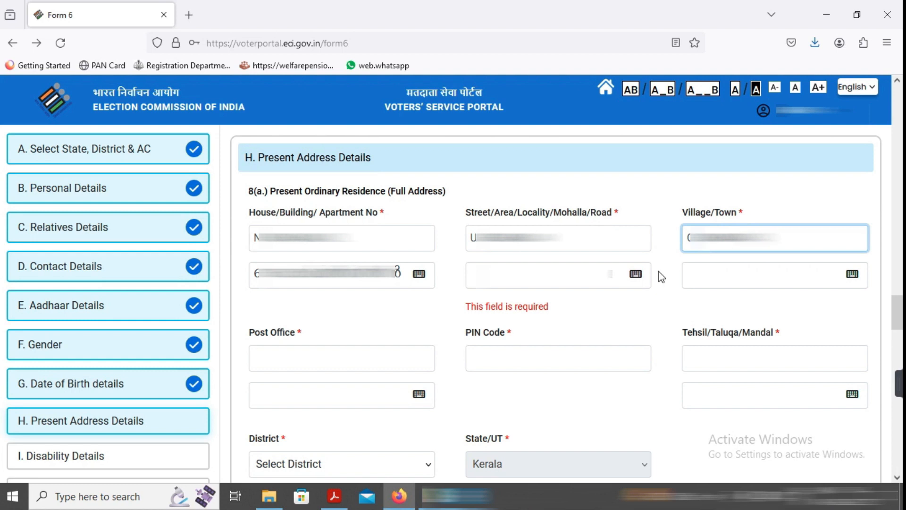
pyautogui.click(583, 316)
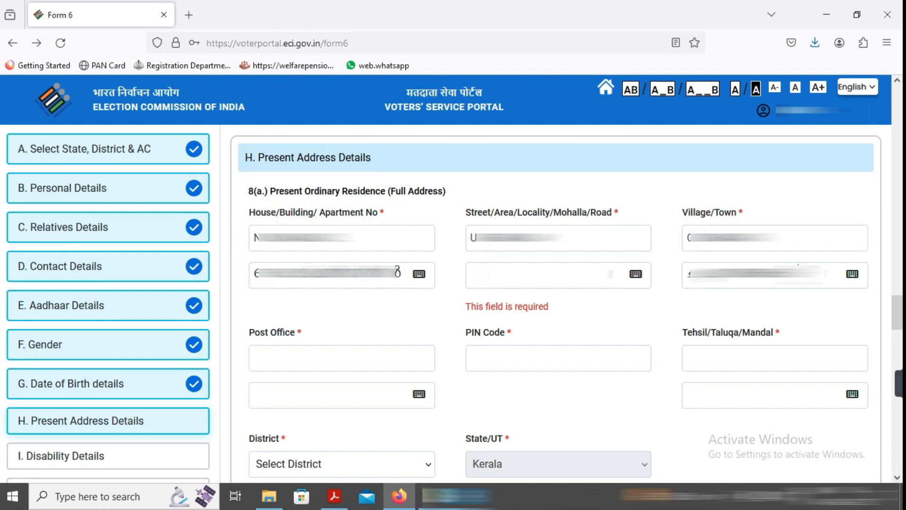
pyautogui.tripleClick(700, 286)
pyautogui.press('BackSpace')
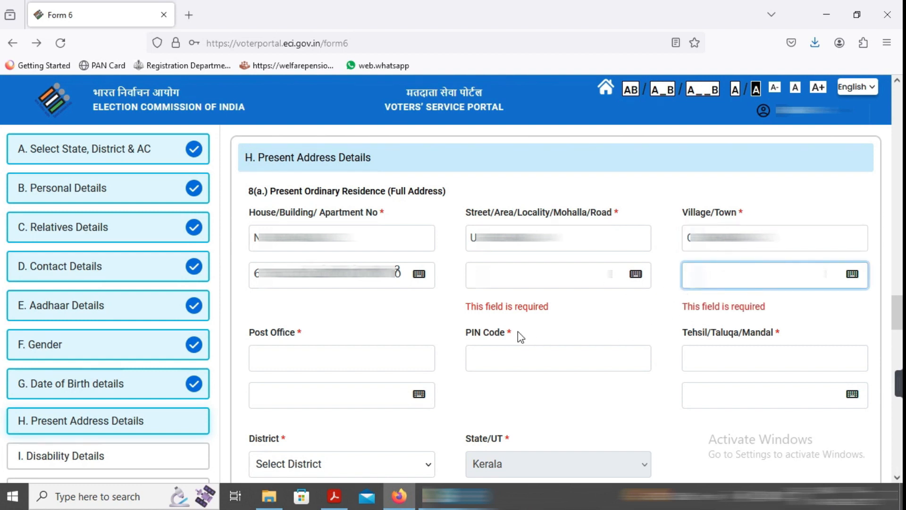
# Step: Enter the regional-language versions of the applicant's street or locality and village or town
pyautogui.click(306, 358)
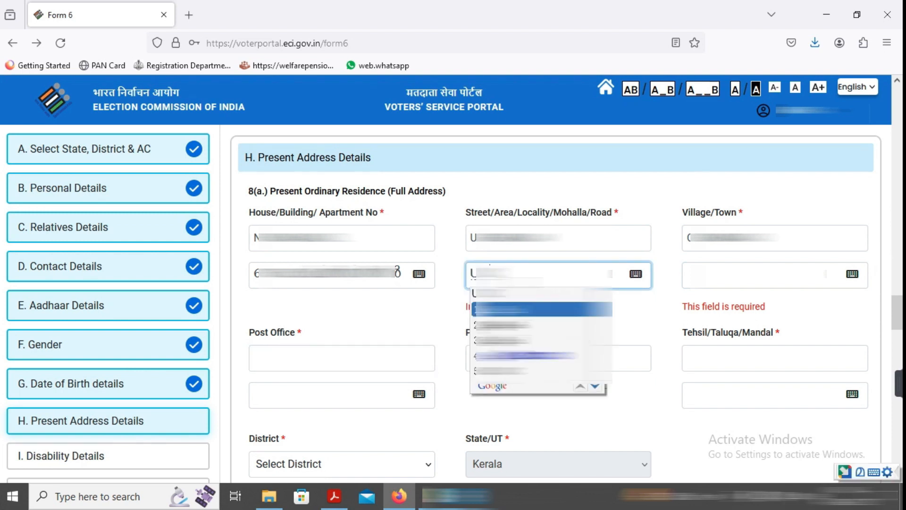
pyautogui.press('space')
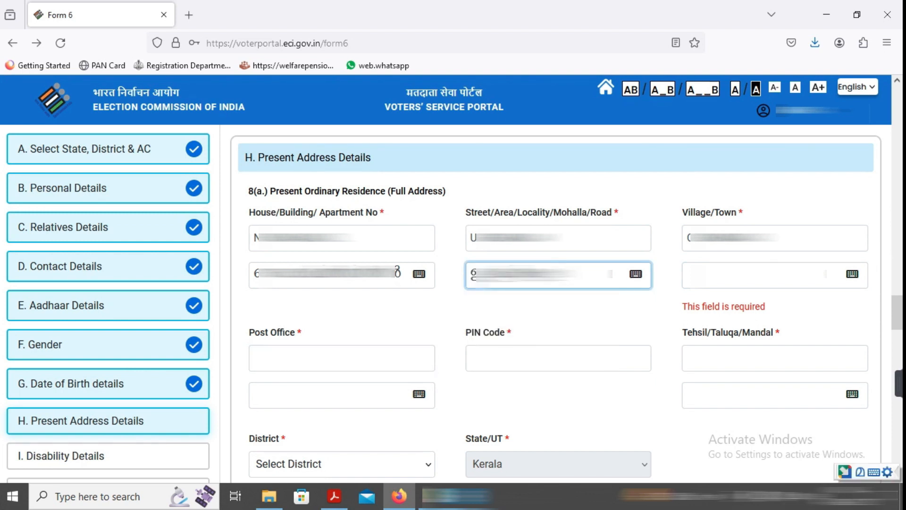
pyautogui.press('Tab')
pyautogui.press('Tab')
pyautogui.press('Tab')
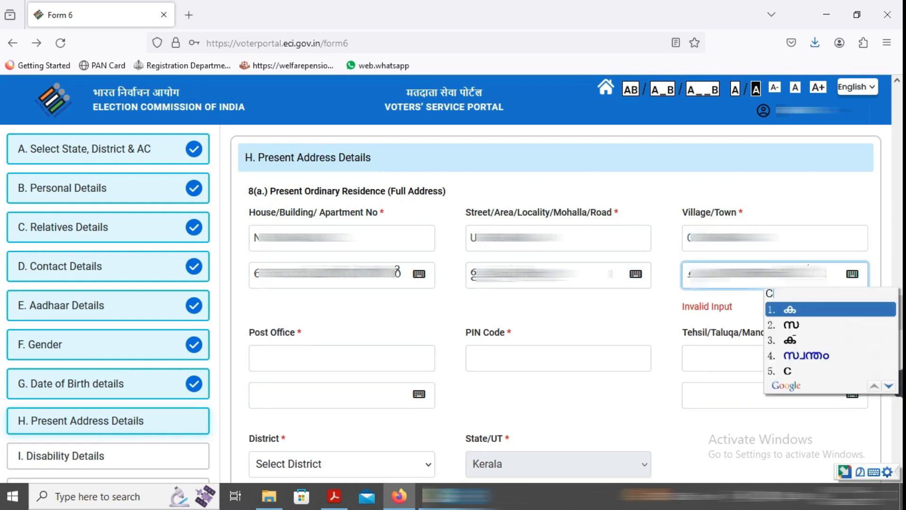
pyautogui.press('space')
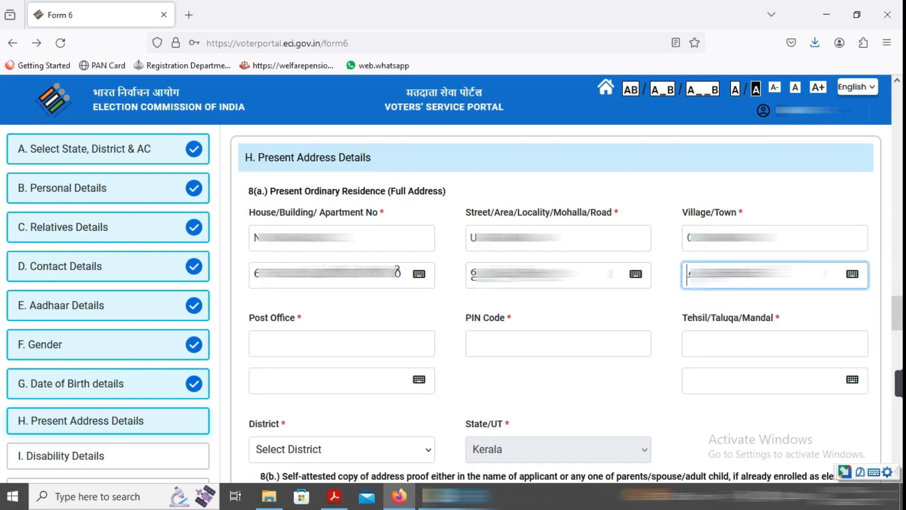
pyautogui.press('Tab')
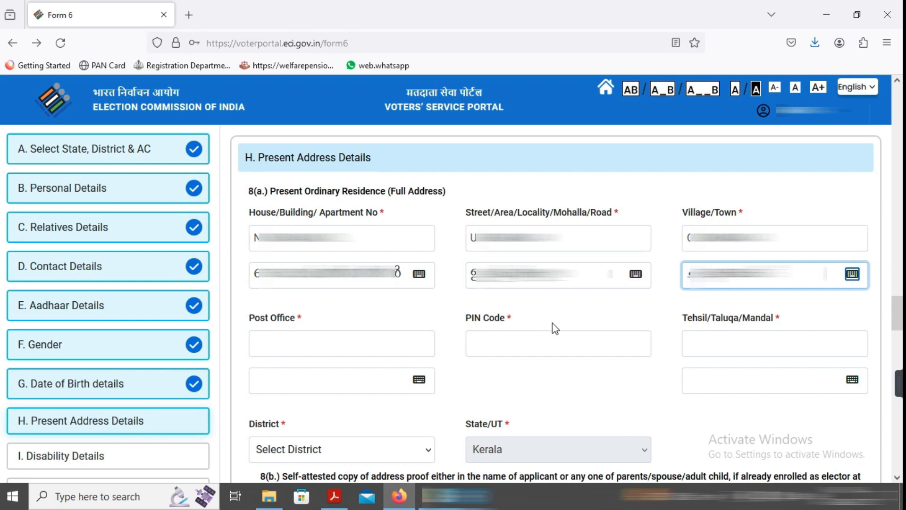
# Step: Enter the applicant's post office in English, generate its regional-language version, and fill in the postal PIN code
pyautogui.click(289, 353)
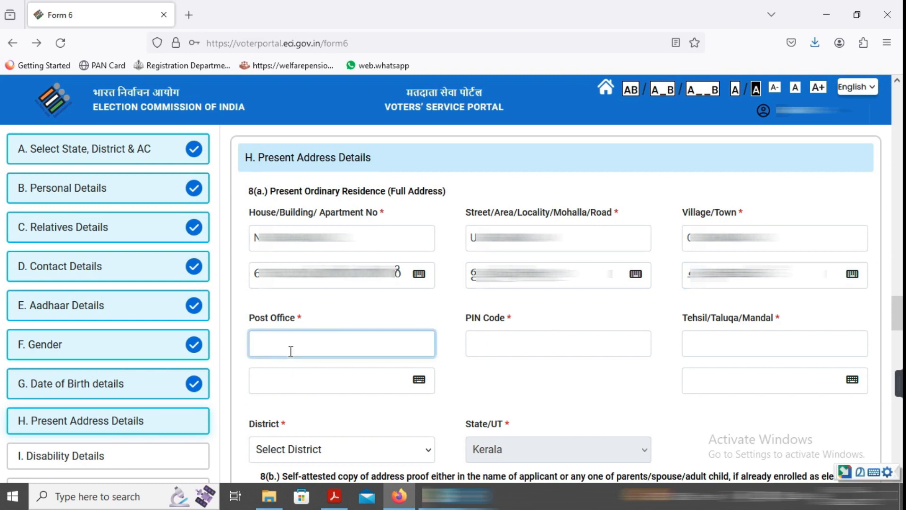
pyautogui.hotkey('alt', 'shift')
pyautogui.write('K')
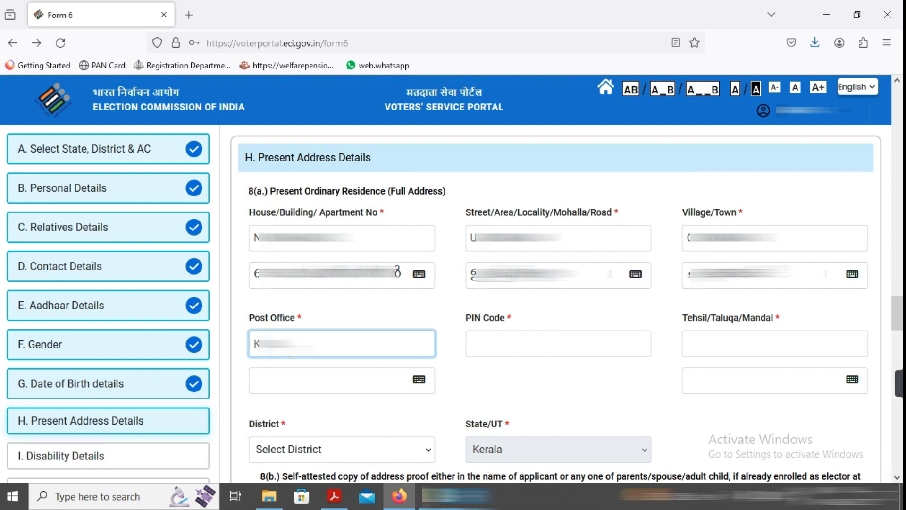
pyautogui.write('A')
pyautogui.press('Tab')
pyautogui.click(504, 349)
pyautogui.write('695001')
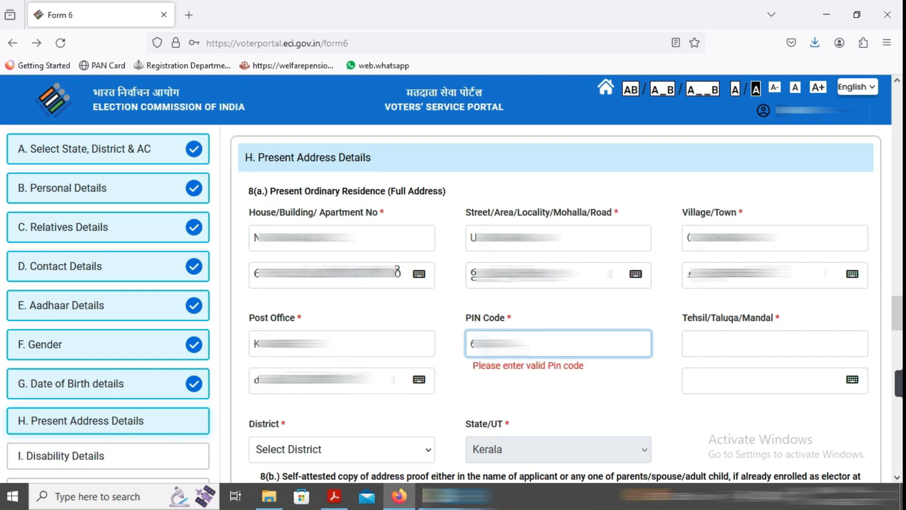
# Step: Enter the applicant's tehsil or taluqa with its regional-language version and select the district of residence
pyautogui.click(718, 352)
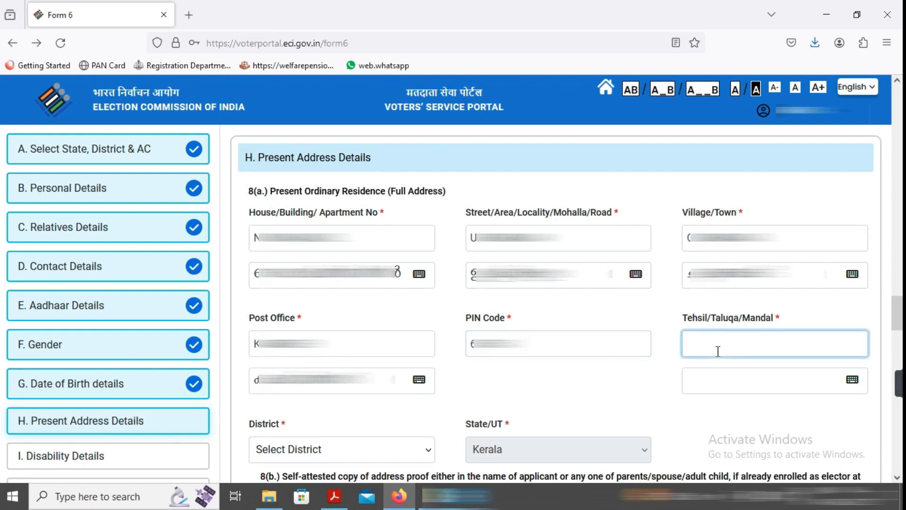
pyautogui.write('Ambalappuzha')
pyautogui.press('Tab')
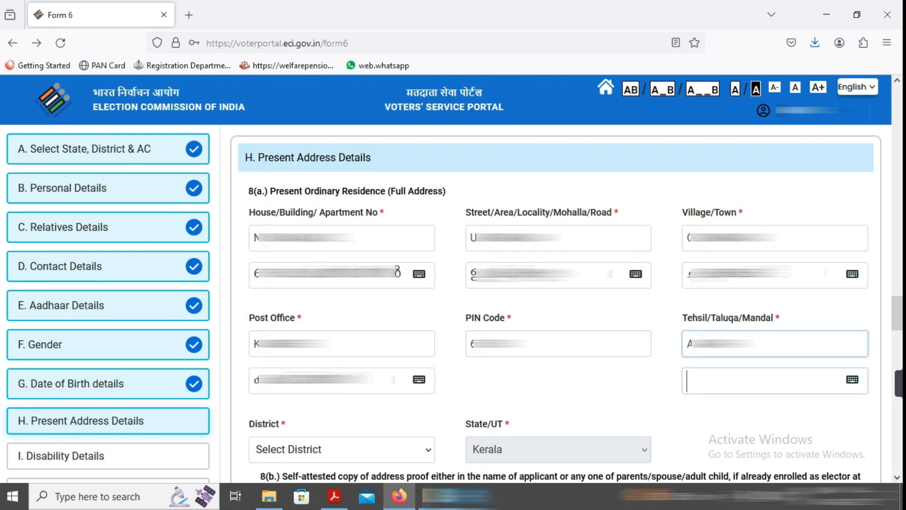
pyautogui.click(398, 441)
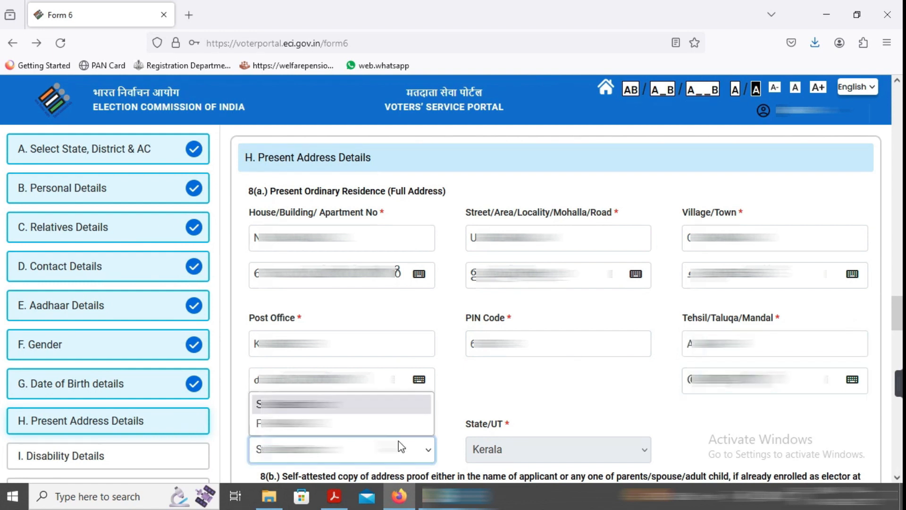
pyautogui.click(388, 431)
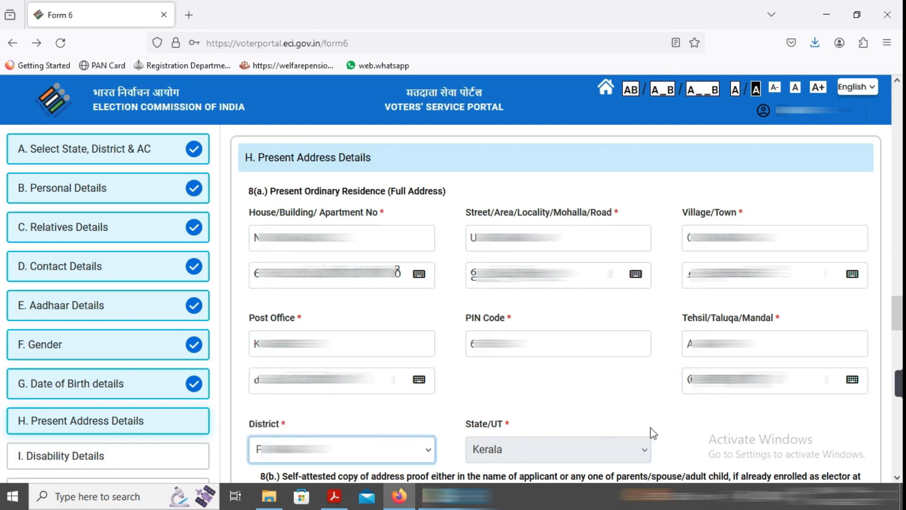
# Step: Choose Document for Proof of Residence and set the document type to Aadhaar Card
pyautogui.scroll(-3, 661, 384)
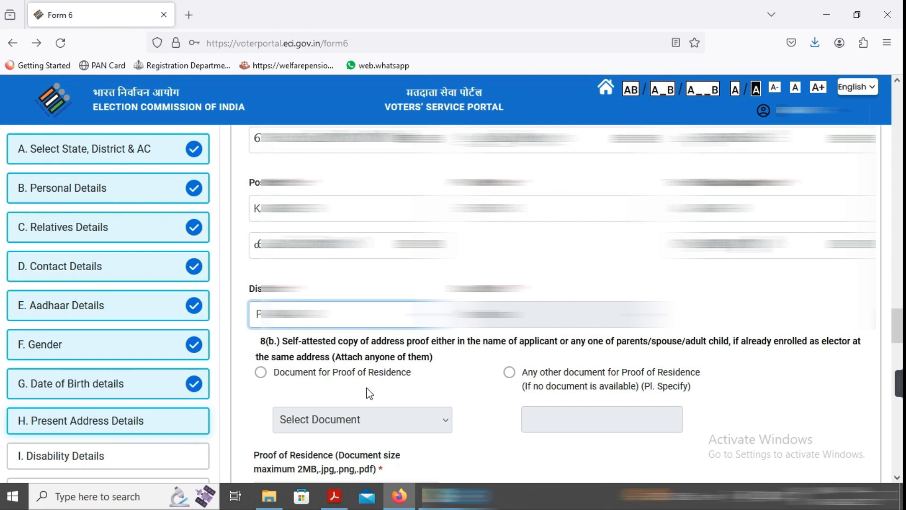
pyautogui.click(261, 372)
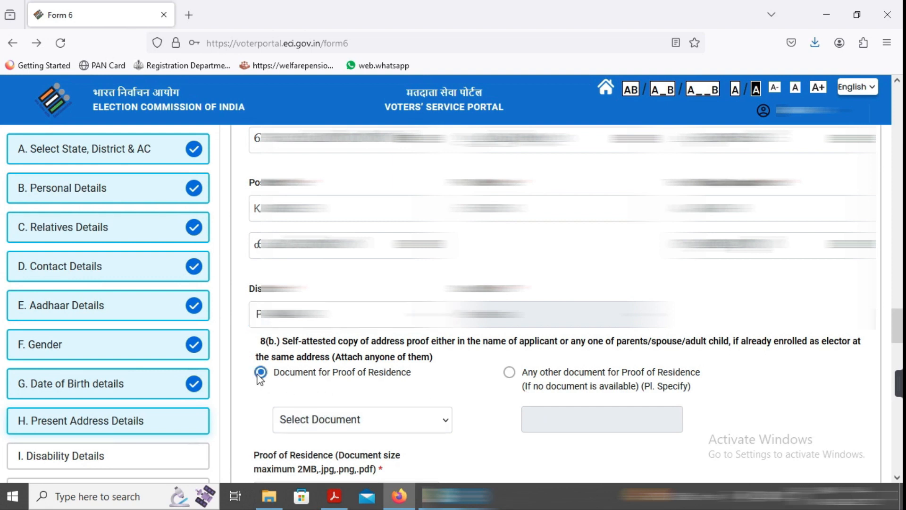
pyautogui.click(386, 419)
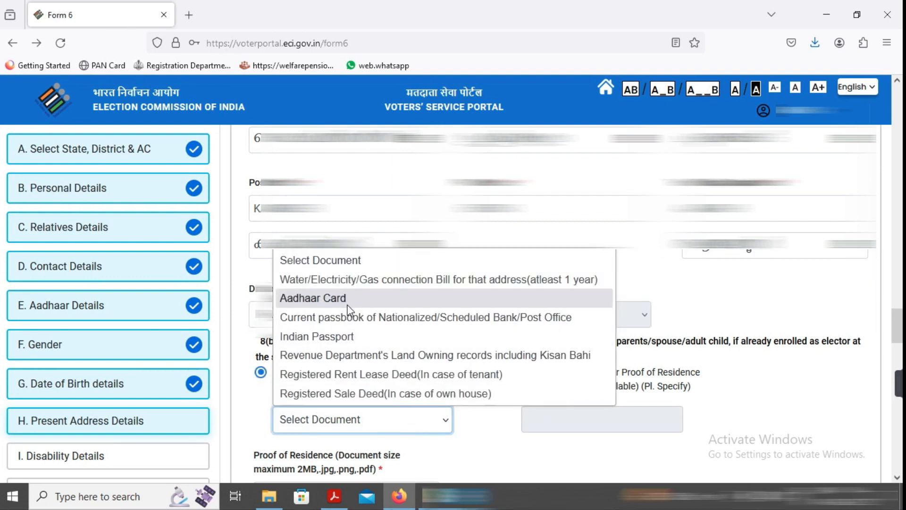
pyautogui.click(350, 298)
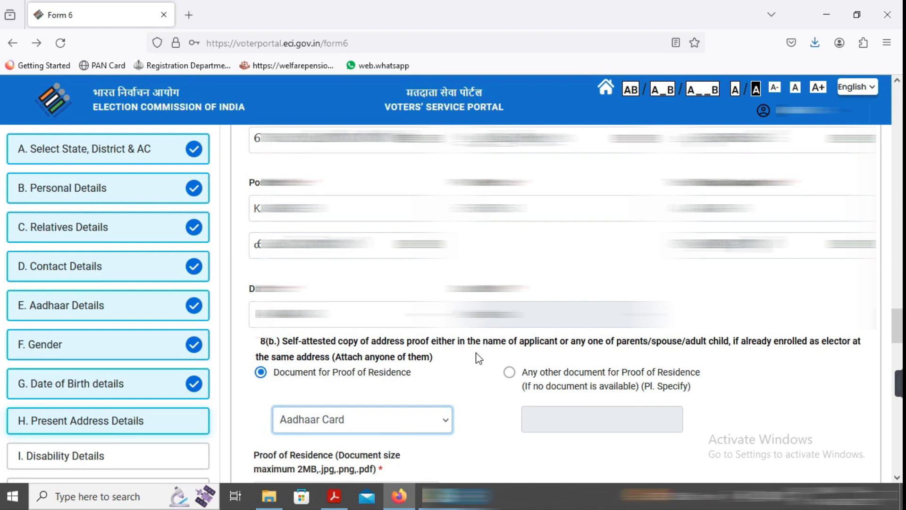
# Step: Upload the Aadhaar file from the desktop's New folder as proof of residence, and continue to the disability section
pyautogui.scroll(-5, 479, 358)
pyautogui.click(299, 298)
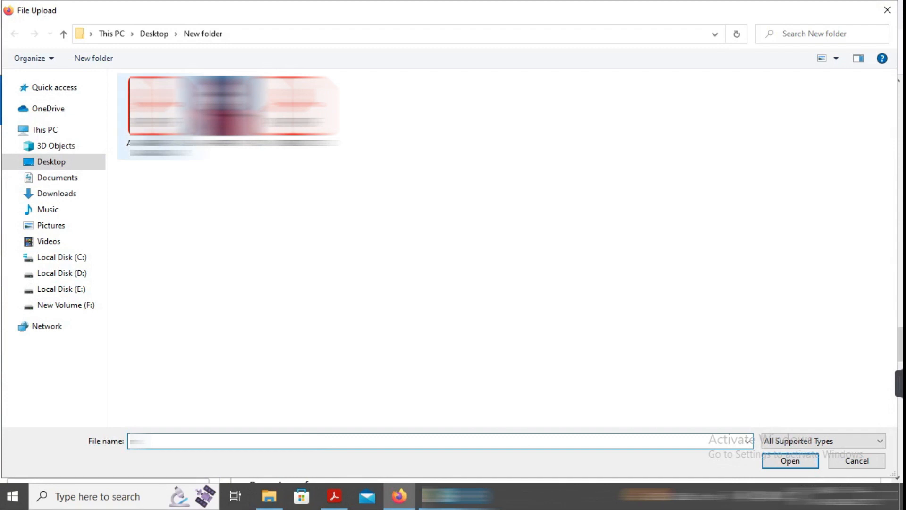
pyautogui.press('Return')
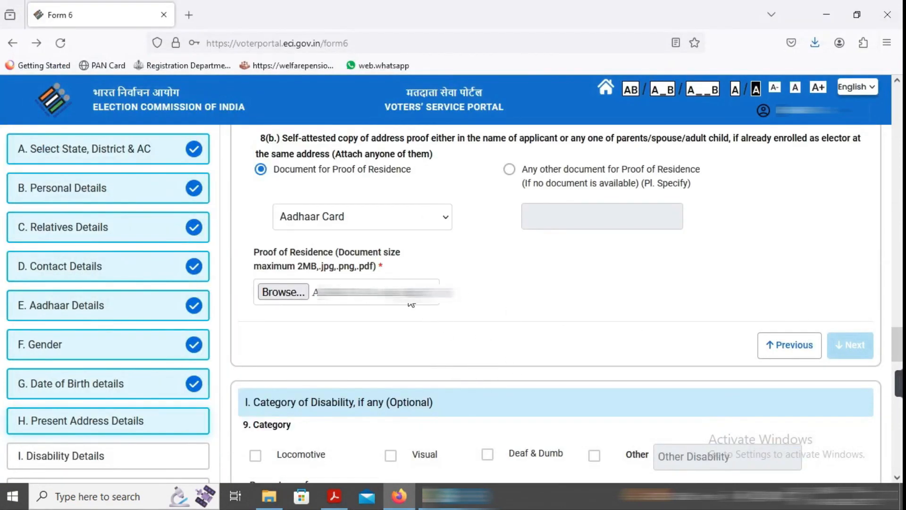
pyautogui.click(850, 361)
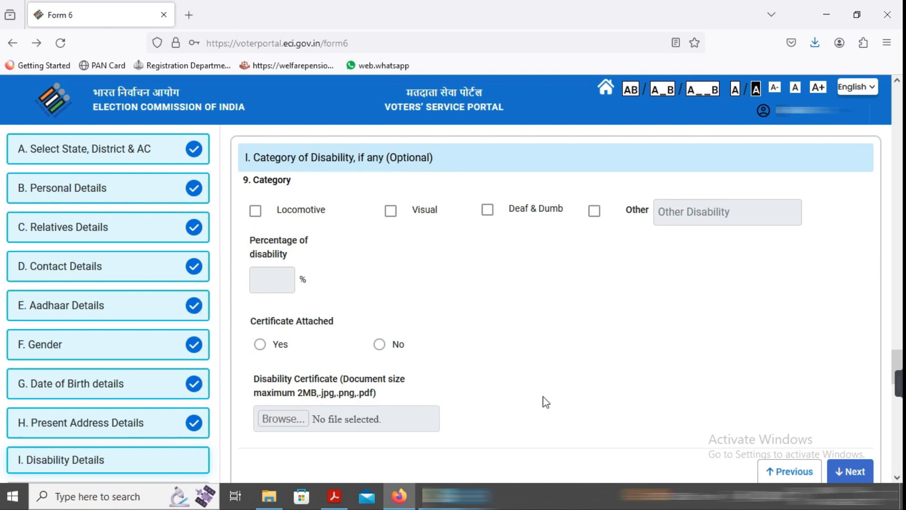
# Step: Leave the optional disability details blank and enter the name of the family member already on the electoral roll
pyautogui.click(849, 472)
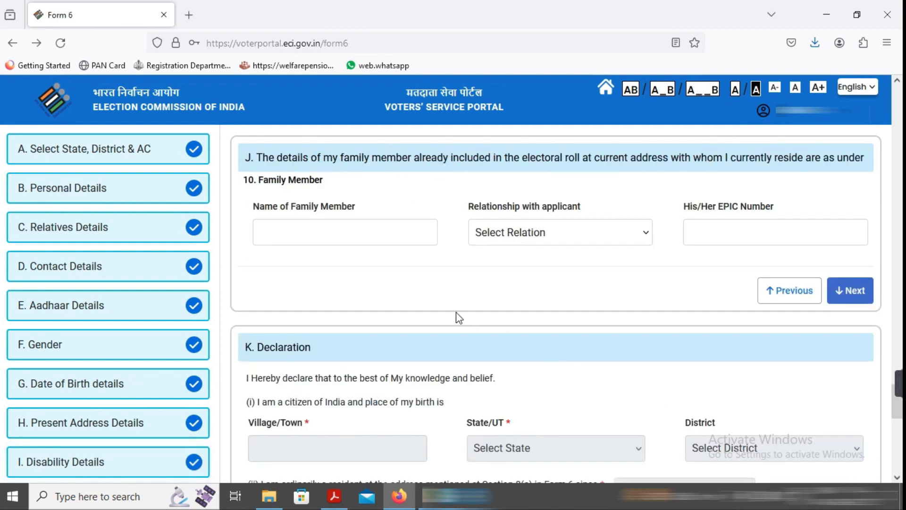
pyautogui.click(375, 234)
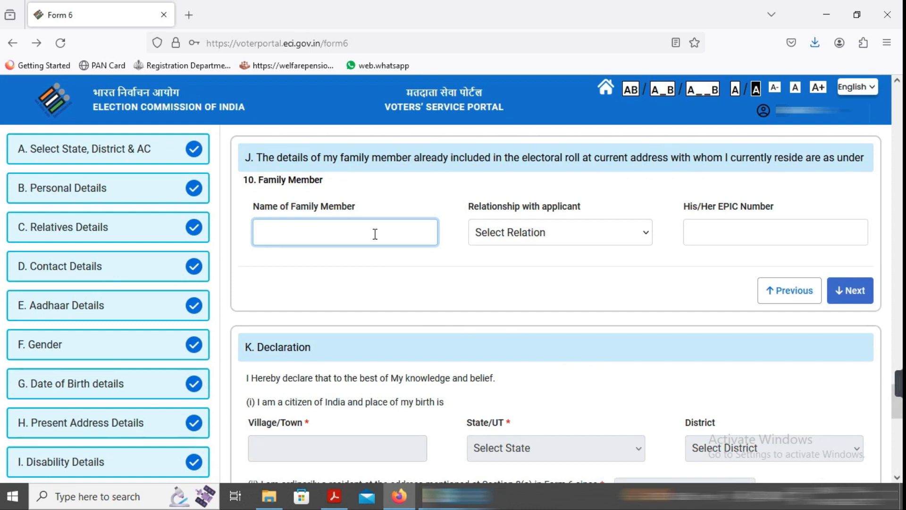
pyautogui.write('A')
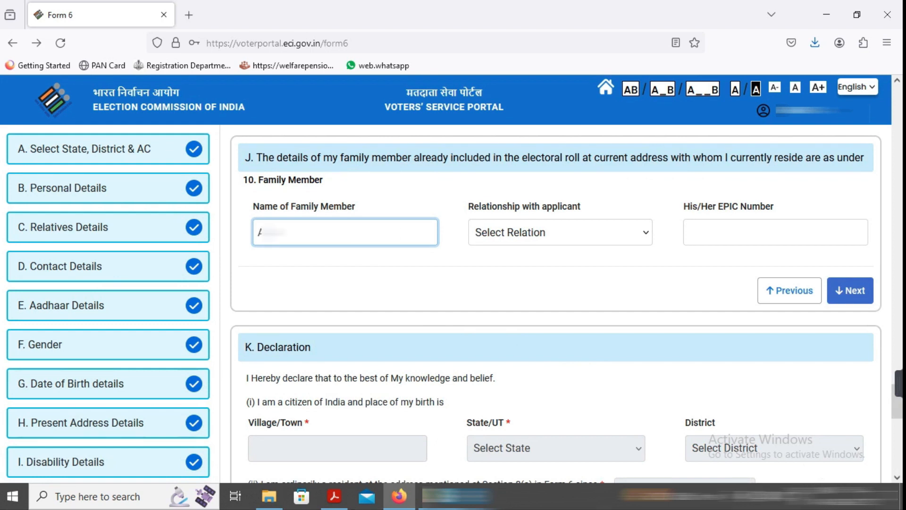
pyautogui.write('A??????')
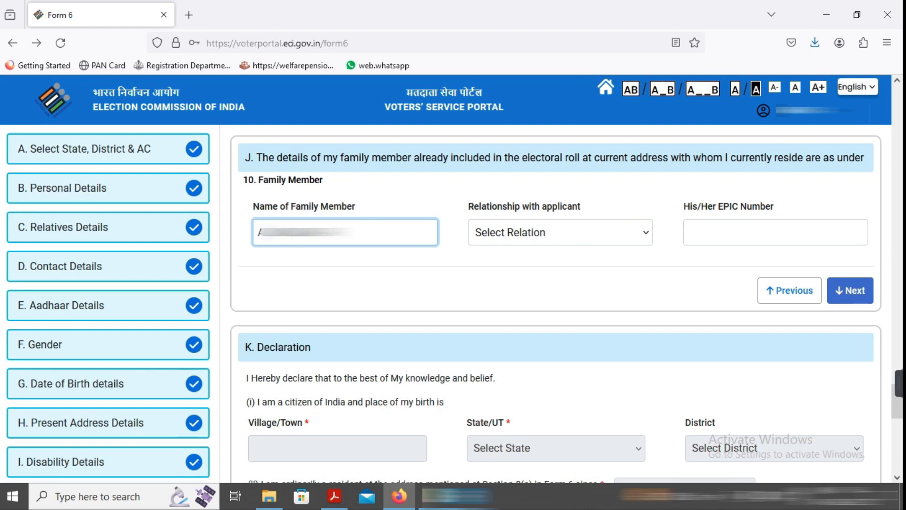
pyautogui.press('Tab')
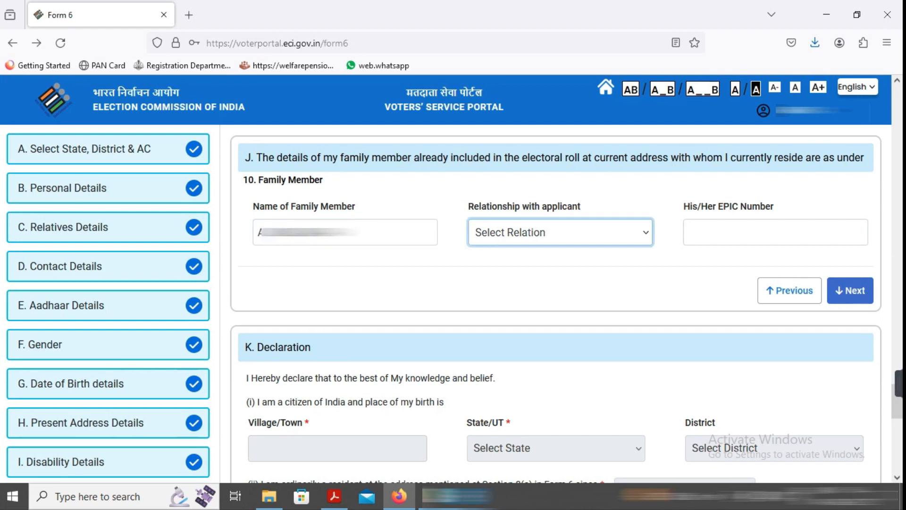
# Step: Set the family member's relationship to Husband, enter his EPIC number, and continue to the Declaration section
pyautogui.click(500, 242)
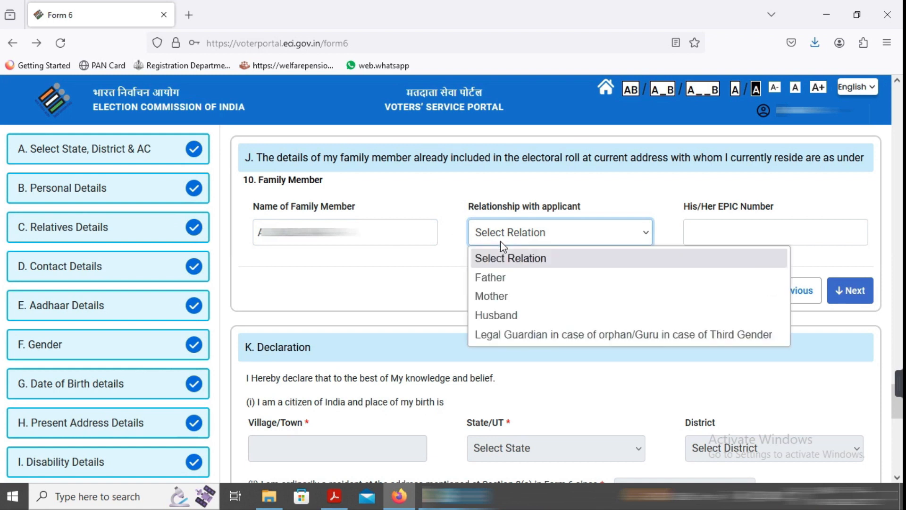
pyautogui.click(519, 314)
pyautogui.click(717, 236)
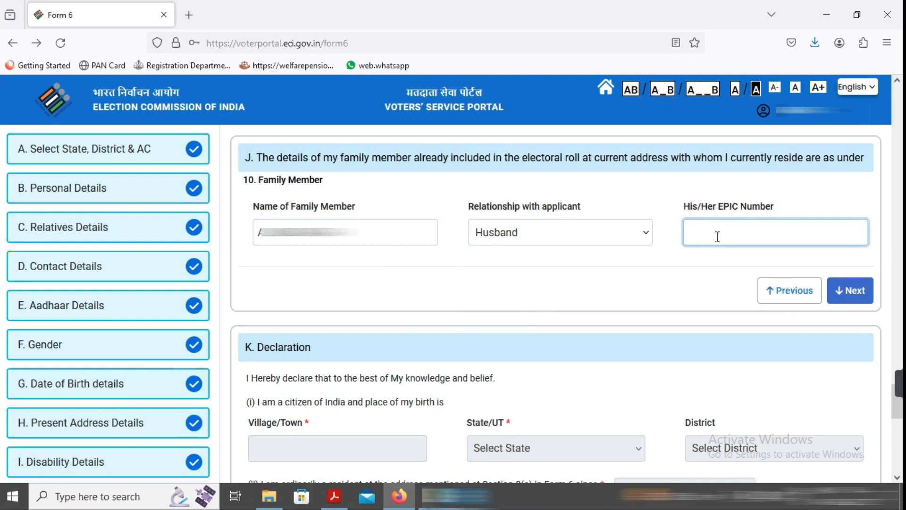
pyautogui.write('Z')
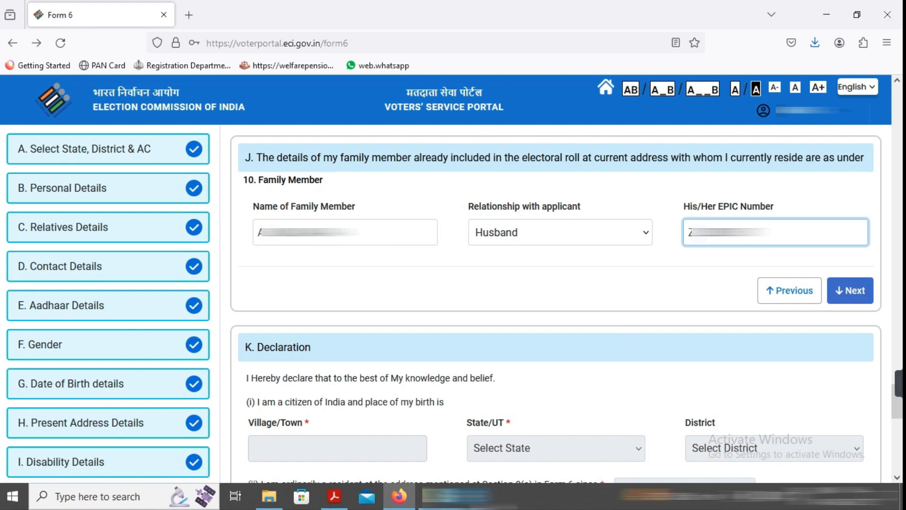
pyautogui.click(852, 294)
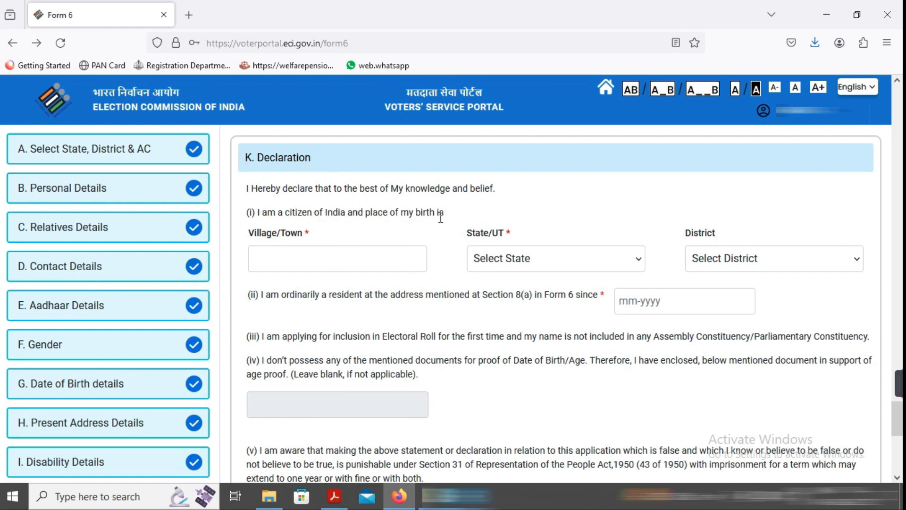
# Step: Enter the applicant's village or town of birth in the Declaration
pyautogui.click(340, 261)
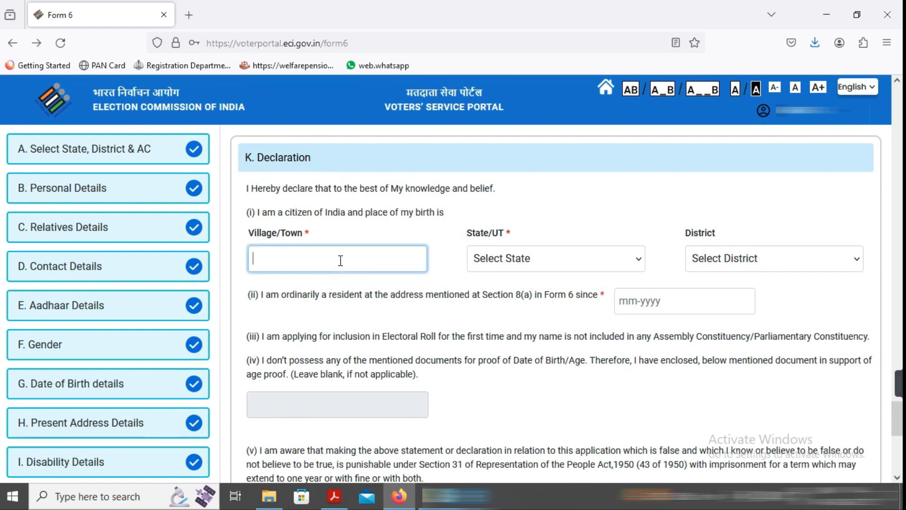
pyautogui.write('T...')
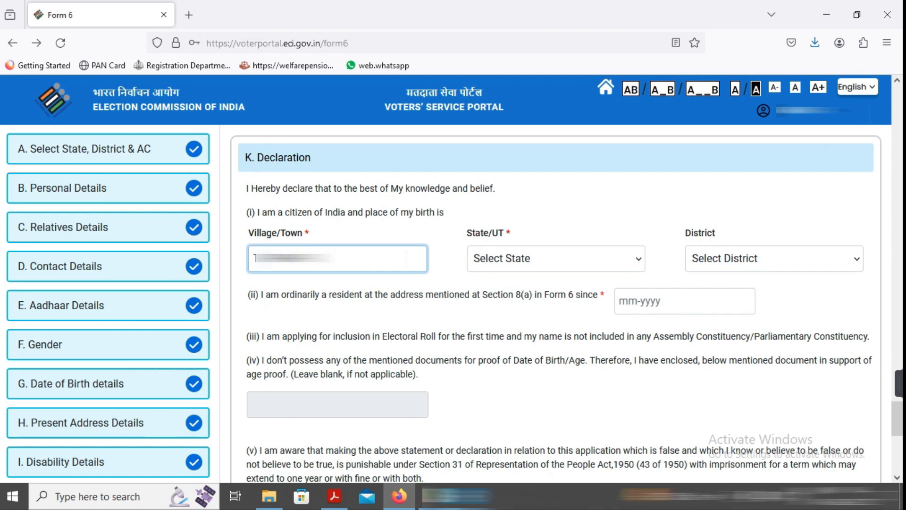
pyautogui.write('...')
pyautogui.press('Tab')
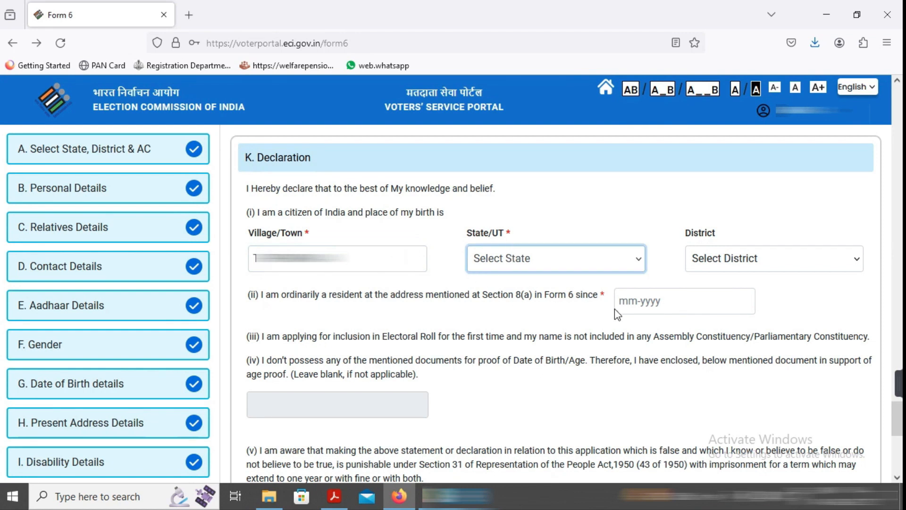
# Step: Set the place of birth's state to Kerala and select the applicant's district of birth in the Declaration
pyautogui.click(564, 268)
pyautogui.write('ke')
pyautogui.press('Return')
pyautogui.click(721, 271)
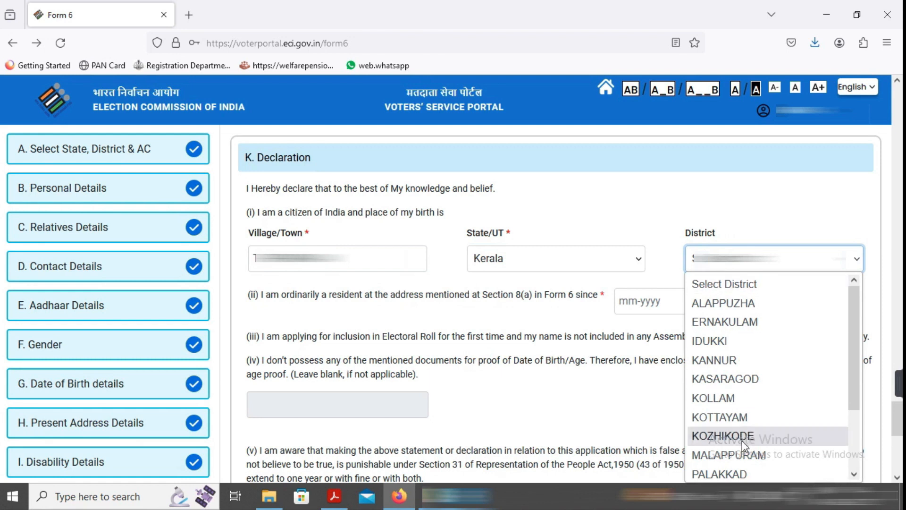
pyautogui.click(746, 473)
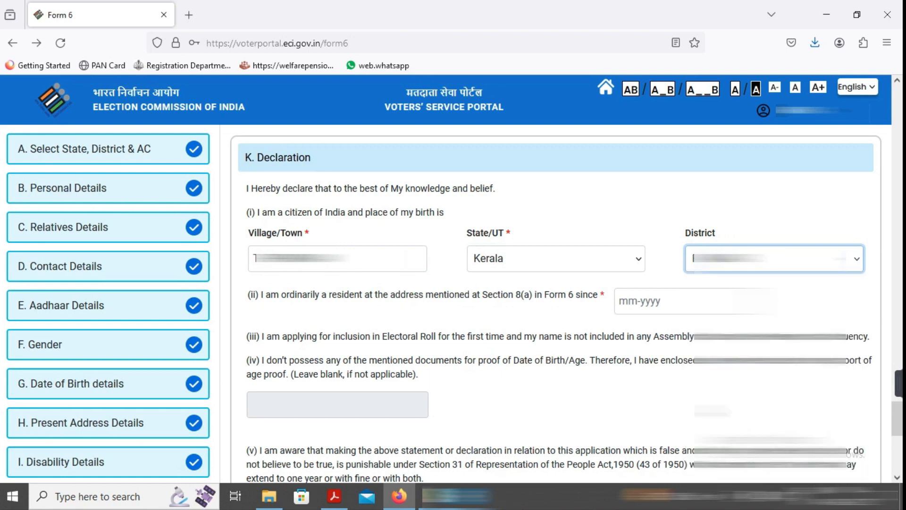
# Step: Set the date since which the applicant has resided at the stated address to June 2019
pyautogui.click(625, 304)
pyautogui.click(625, 303)
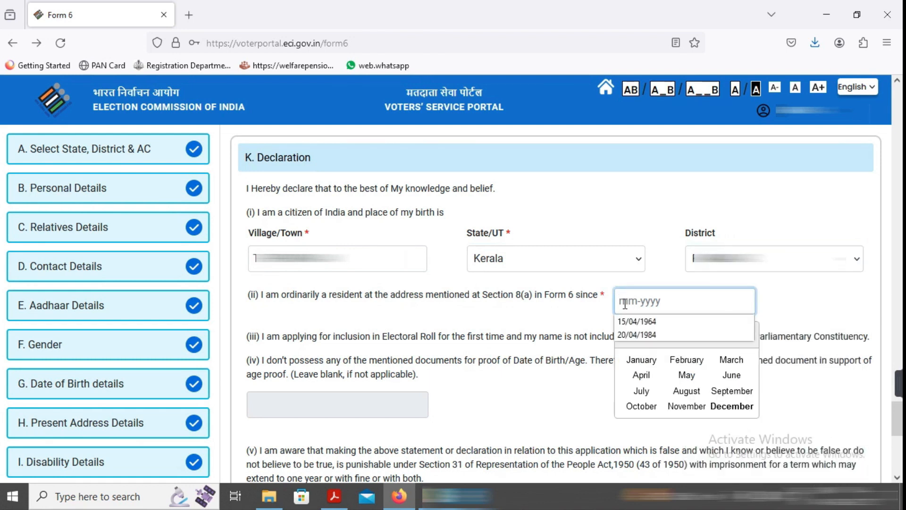
pyautogui.click(625, 304)
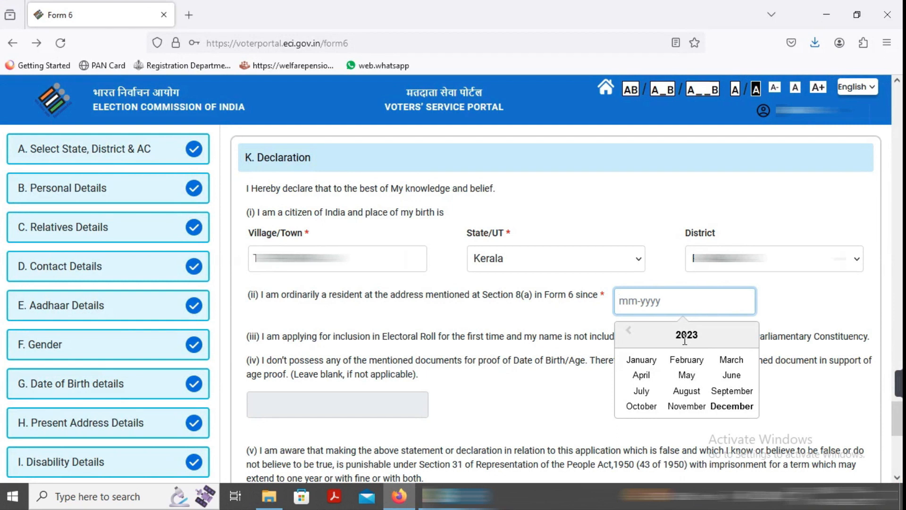
pyautogui.click(629, 331)
pyautogui.click(628, 330)
pyautogui.click(628, 331)
pyautogui.click(628, 330)
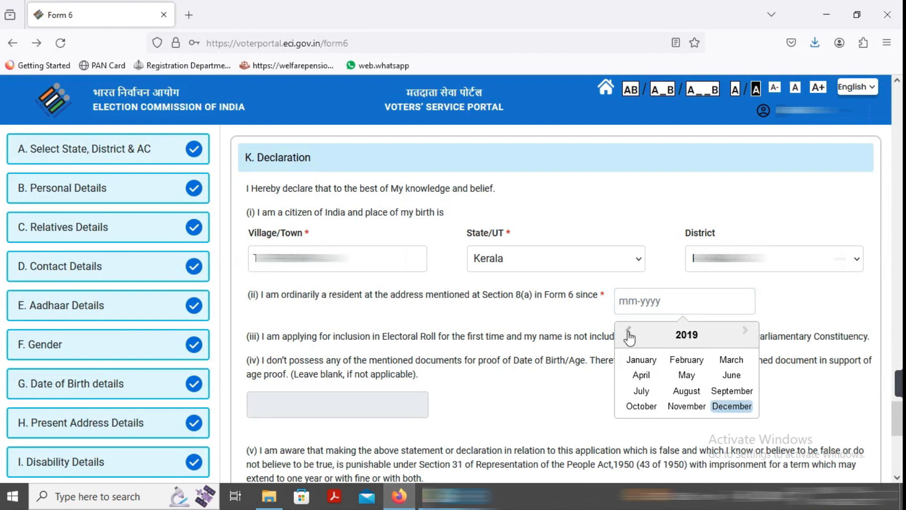
pyautogui.click(731, 376)
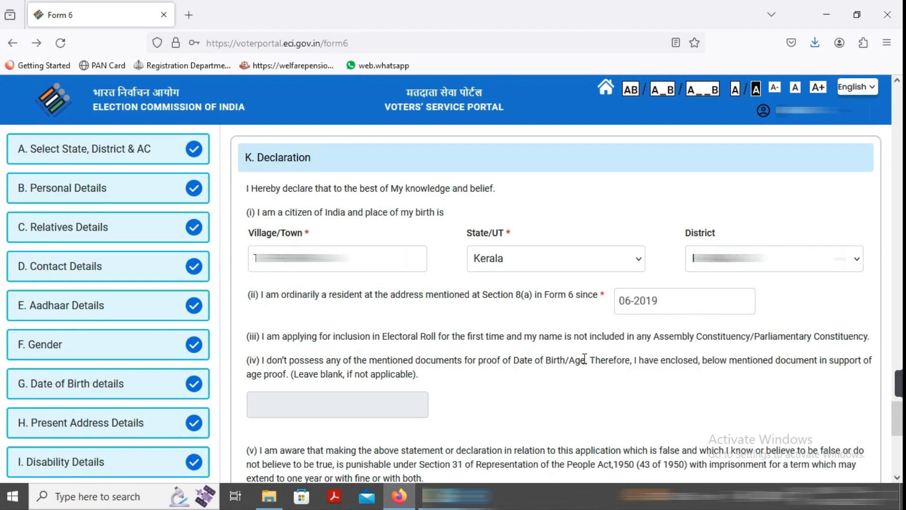
# Step: Enter the place of the declaration and continue to the Captcha section
pyautogui.scroll(-4, 584, 362)
pyautogui.click(381, 328)
pyautogui.scroll(-1, 381, 333)
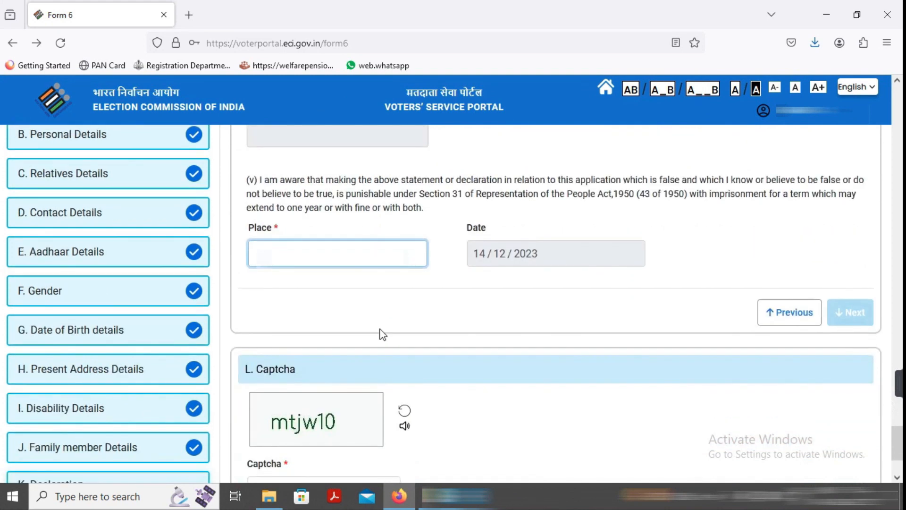
pyautogui.write('A...')
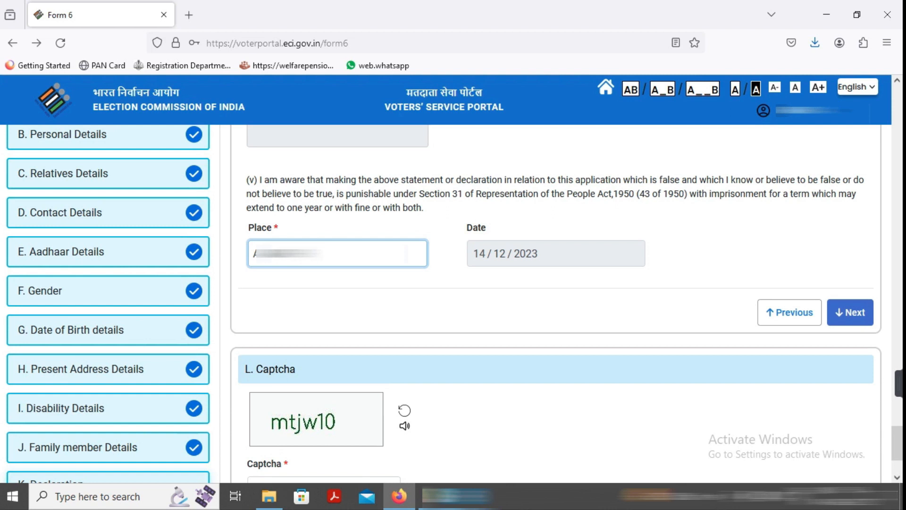
pyautogui.click(472, 321)
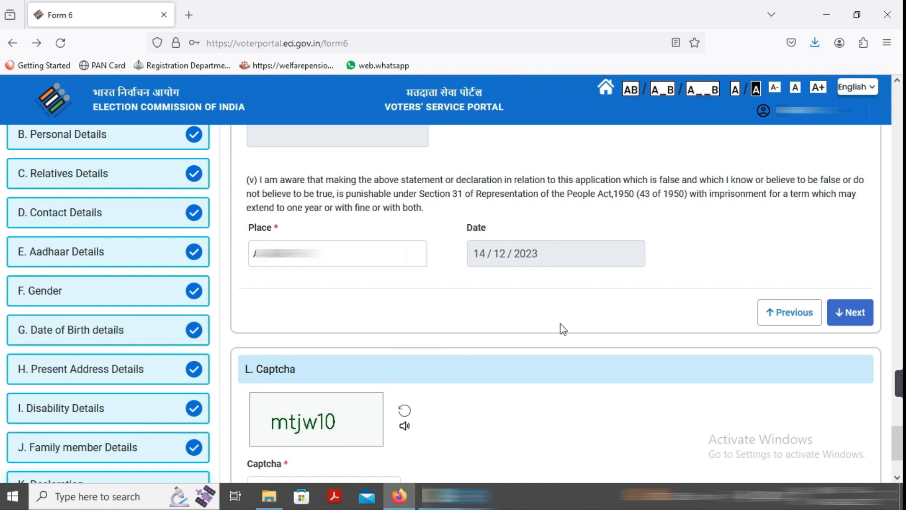
pyautogui.click(847, 312)
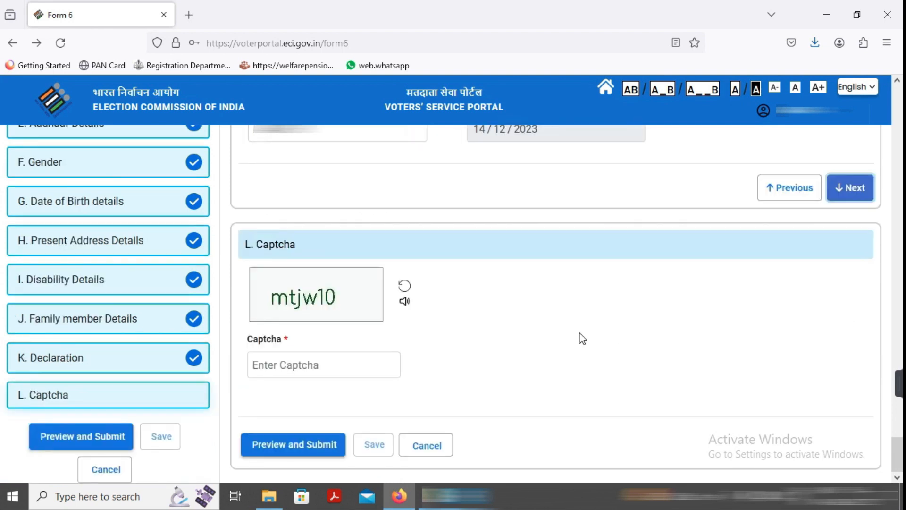
# Step: Enter the captcha code shown in the image and open the preview of the completed Form 6
pyautogui.click(348, 369)
pyautogui.write('ci')
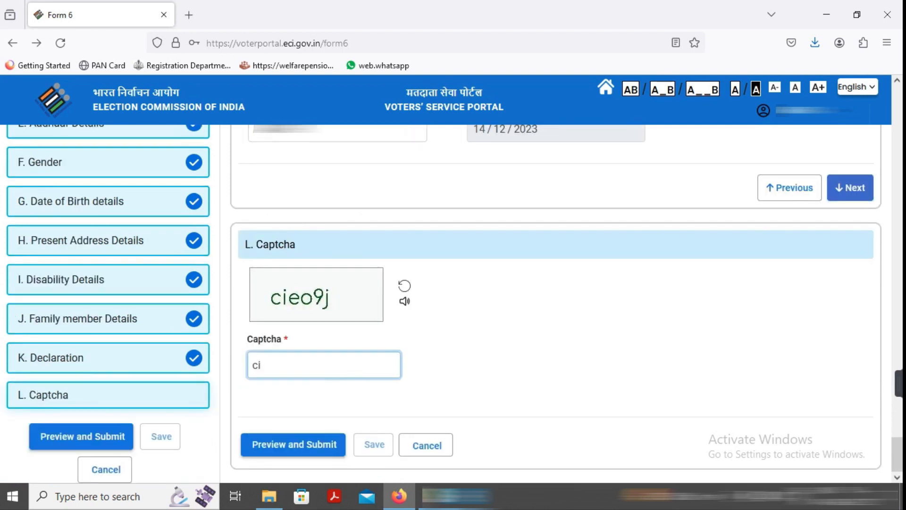
pyautogui.write('eo9j')
pyautogui.click(314, 451)
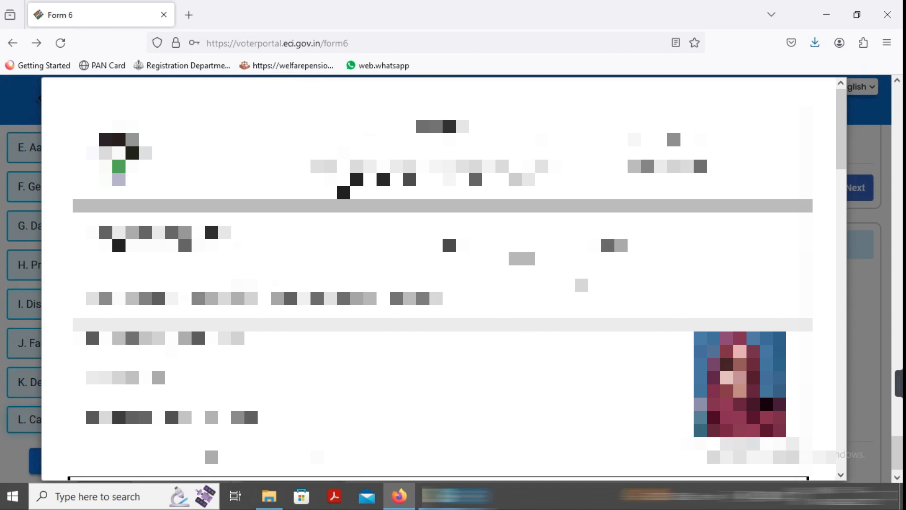
# Step: Review the Form 6 preview through to its end, then submit the application and confirm the submission
pyautogui.scroll(-10, 439, 279)
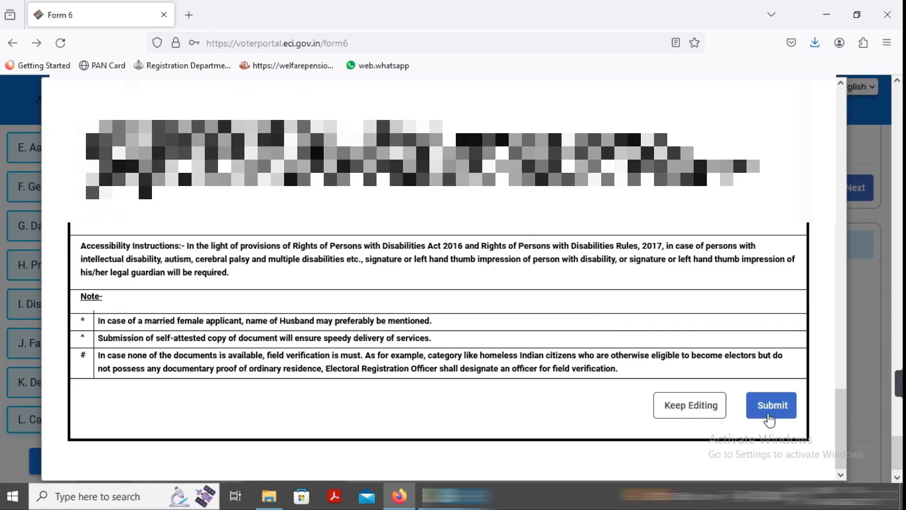
pyautogui.click(769, 418)
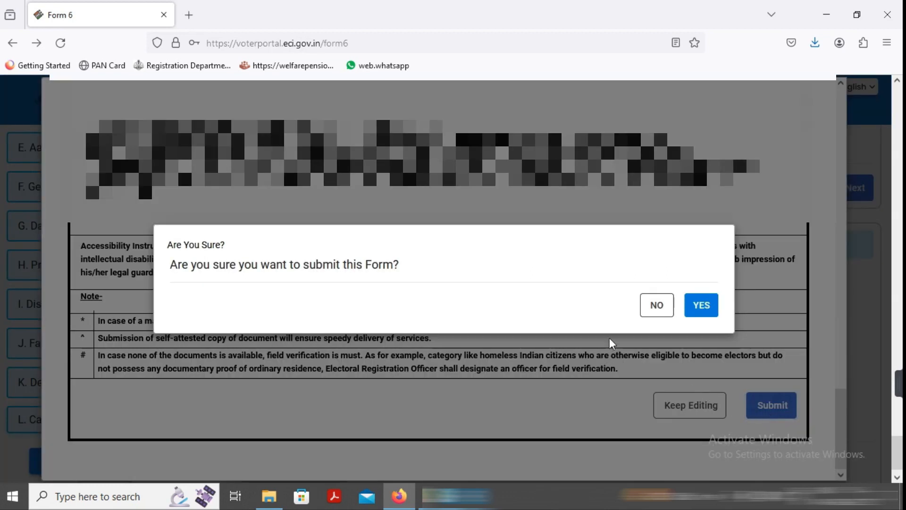
pyautogui.click(702, 307)
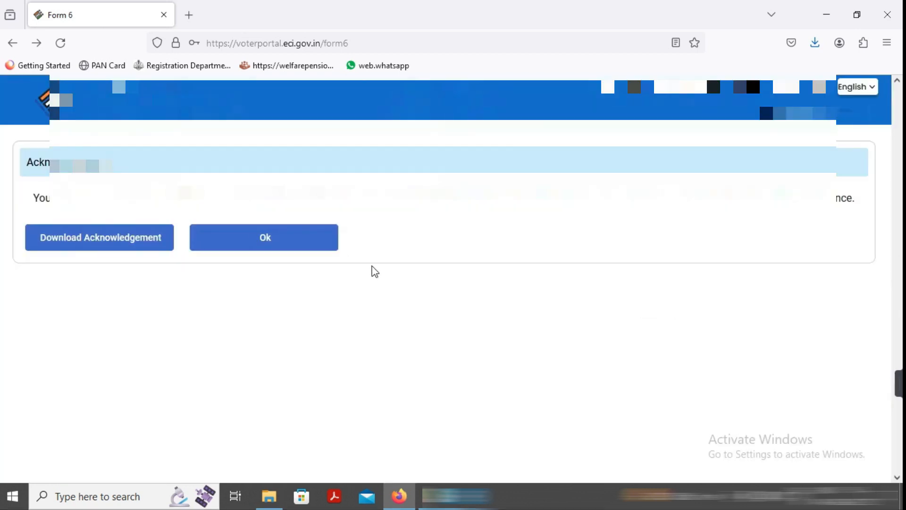
# Step: Download the acknowledgement of the submitted application and close the browser window
pyautogui.moveTo(437, 198); pyautogui.dragTo(572, 206)
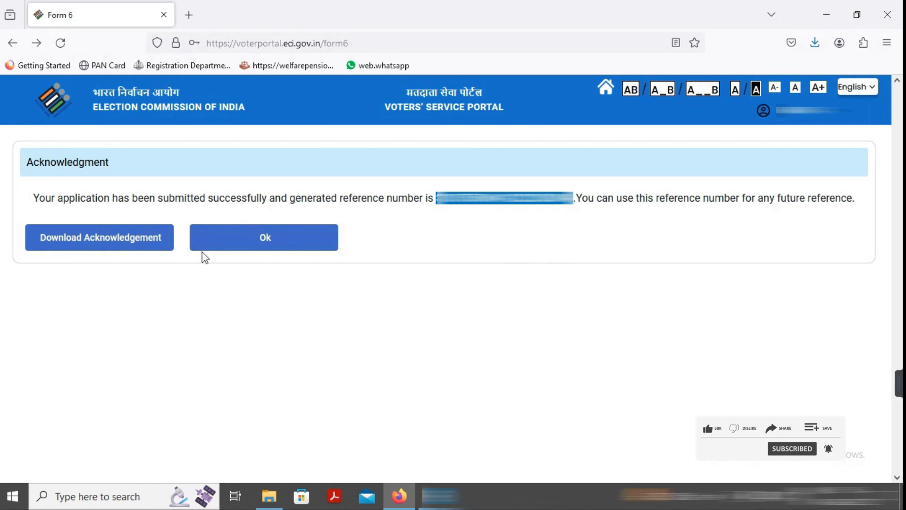
pyautogui.click(89, 240)
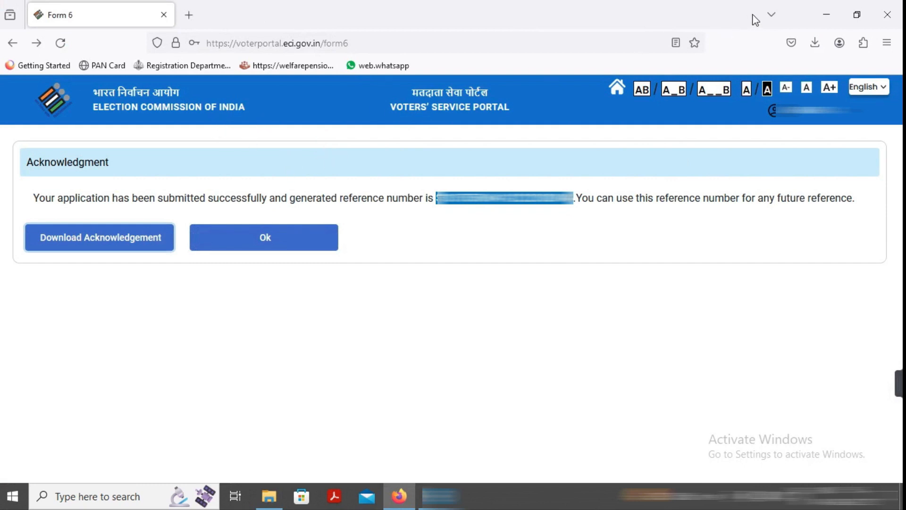
pyautogui.click(896, 17)
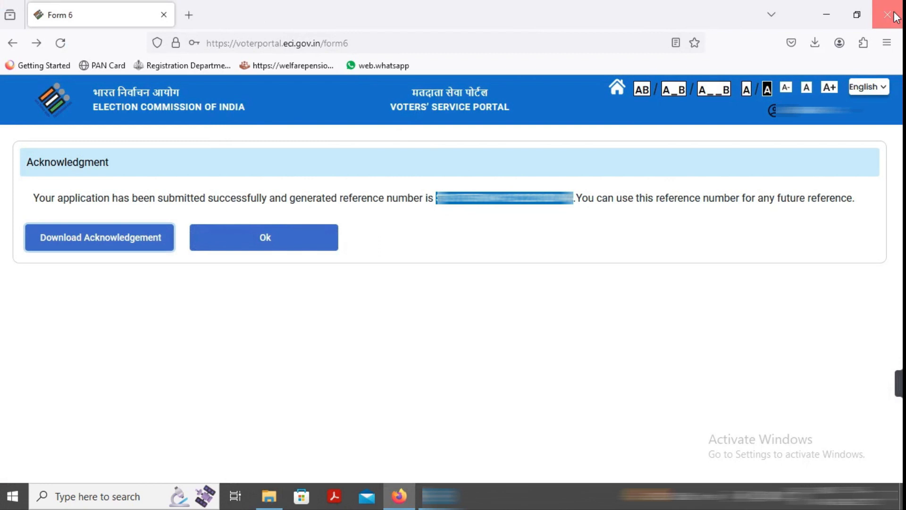